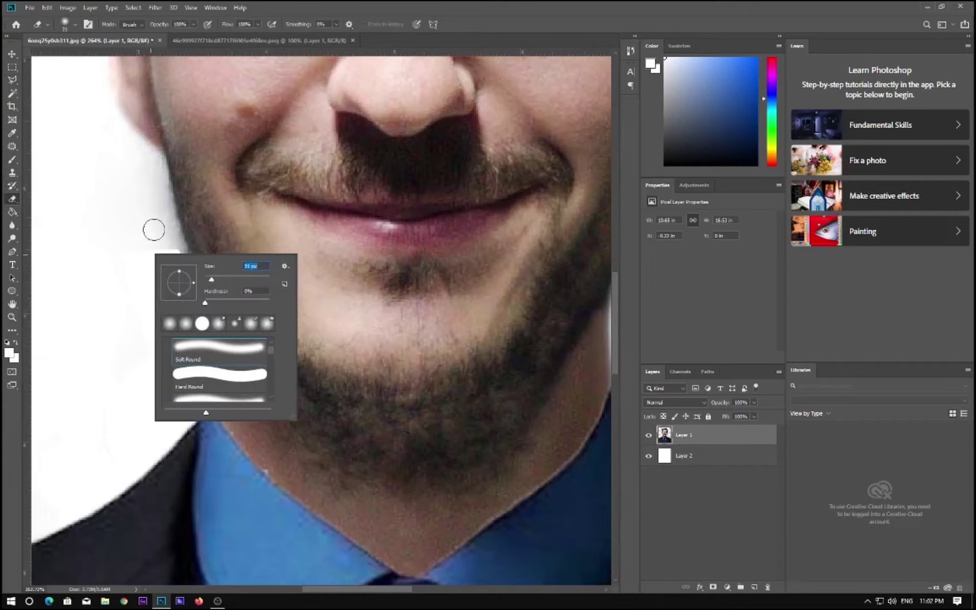
# Erase the leftover grey background beside the left cheek and jaw on Layer 1, enlarging the soft round eraser for the remaining area
pyautogui.click(156, 232)
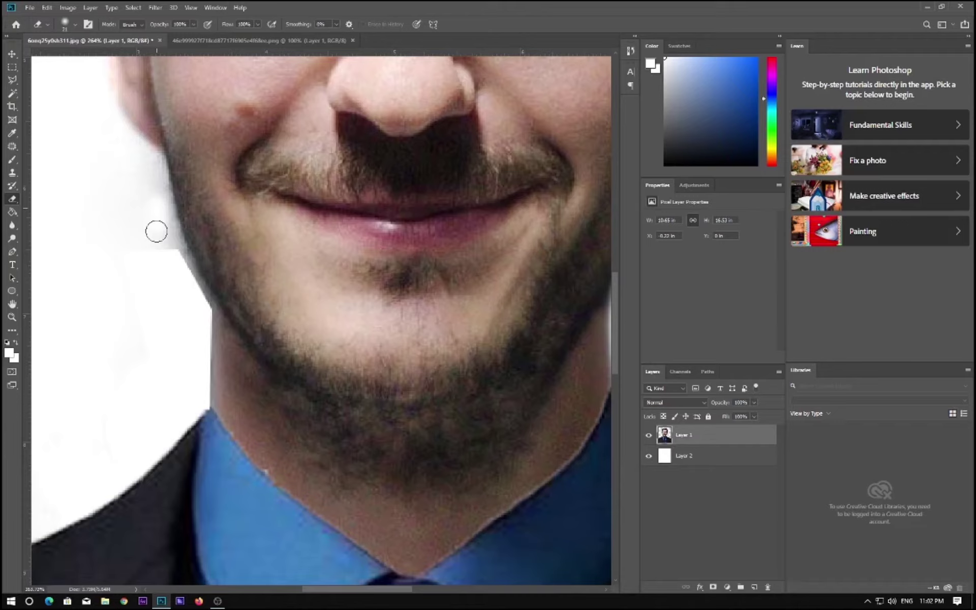
pyautogui.moveTo(156, 232); pyautogui.dragTo(138, 193)
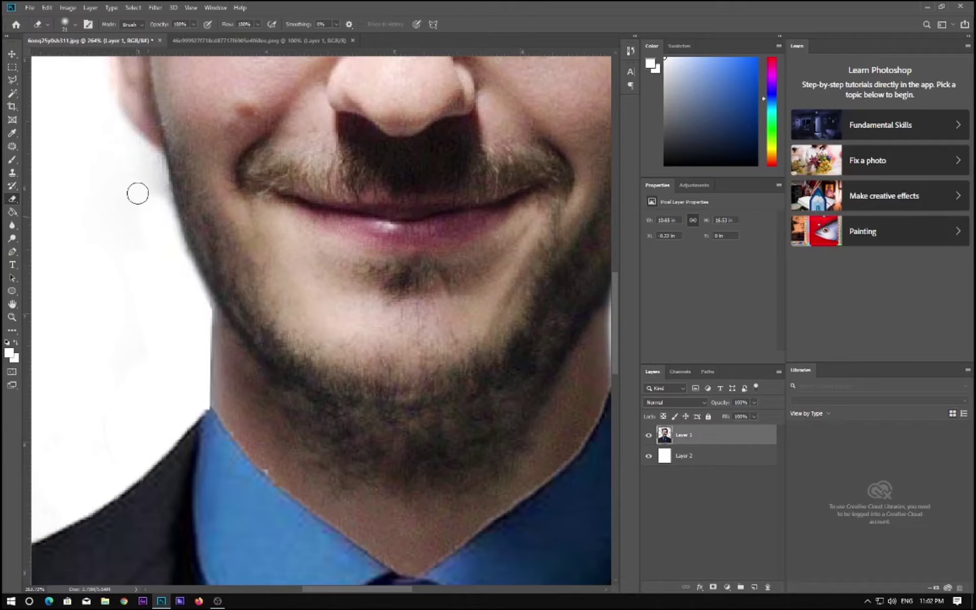
pyautogui.rightClick(137, 191)
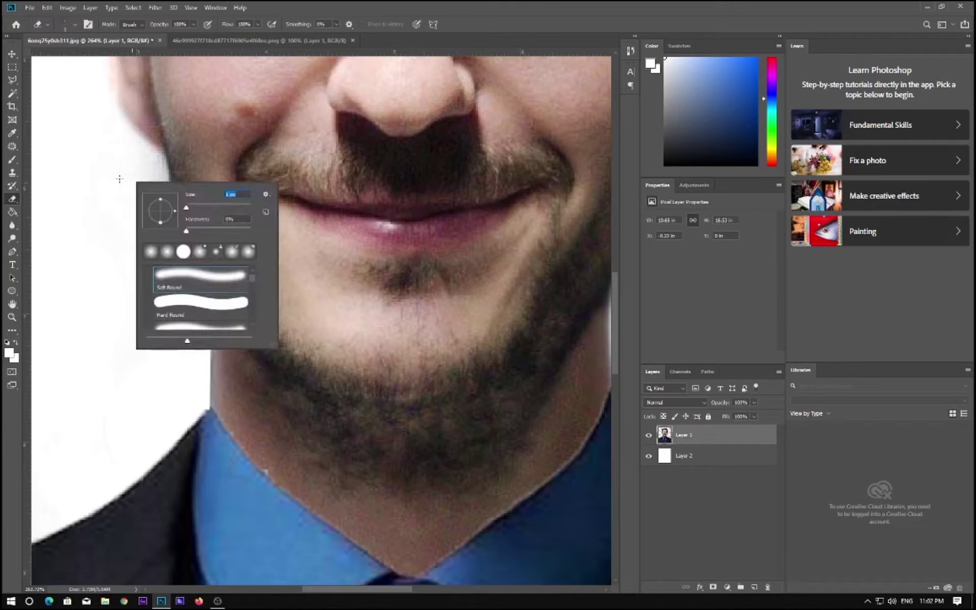
pyautogui.click(195, 208)
pyautogui.moveTo(199, 205); pyautogui.dragTo(201, 205)
pyautogui.click(89, 193)
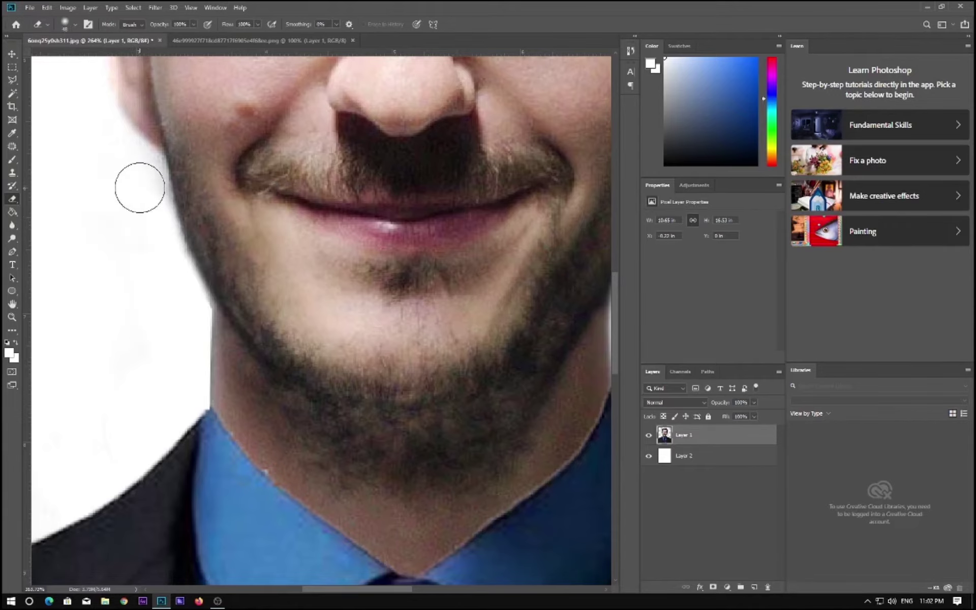
pyautogui.scroll(-6, 137, 268)
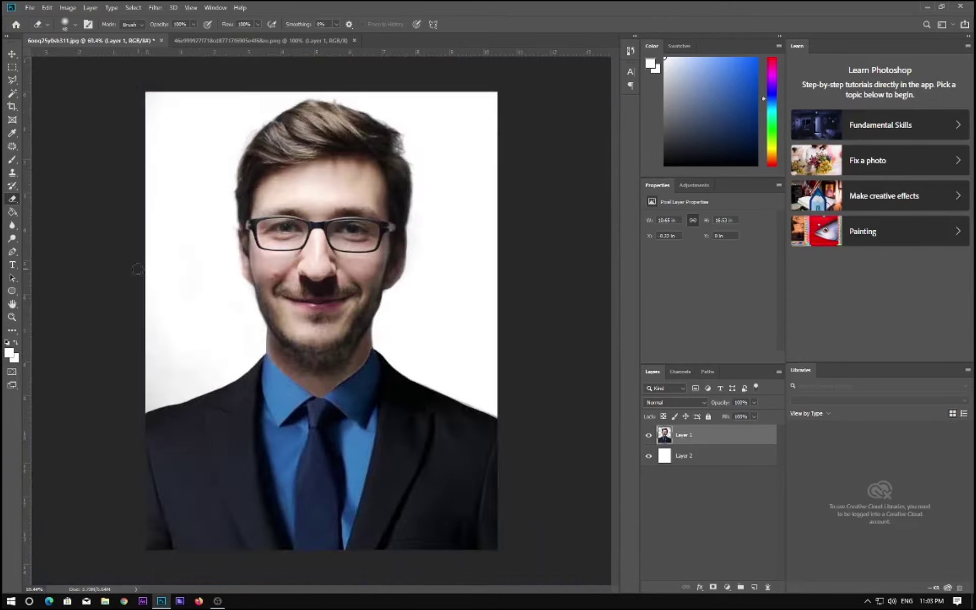
pyautogui.scroll(-2, 137, 268)
pyautogui.scroll(3, 401, 348)
pyautogui.scroll(-1, 402, 339)
pyautogui.scroll(1, 403, 336)
pyautogui.scroll(-1, 412, 325)
pyautogui.scroll(2, 413, 325)
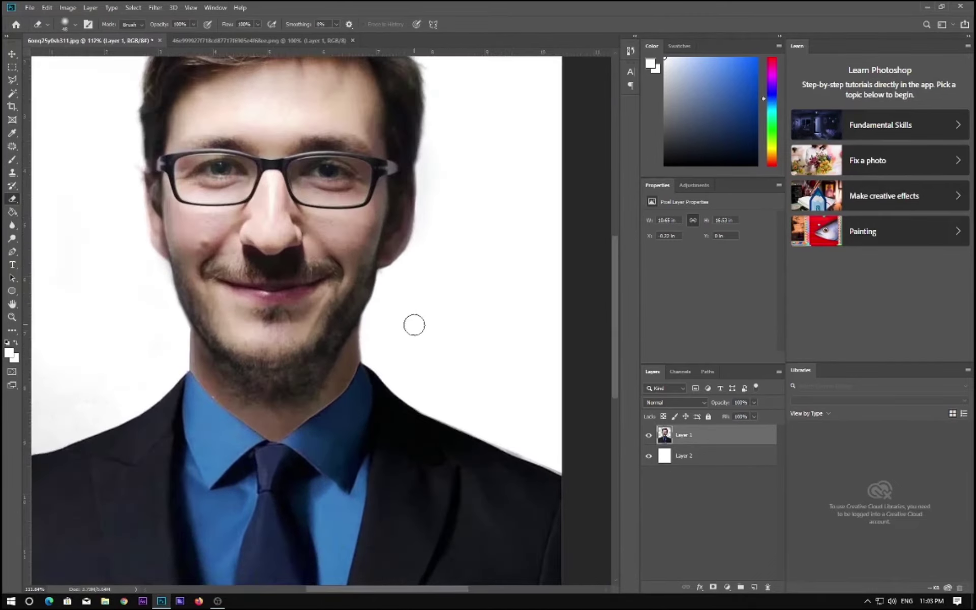
# Reshape the lower edge of the right-hand ear with Liquify's Forward Warp tool at brush size 100 and apply the filter
pyautogui.click(155, 7)
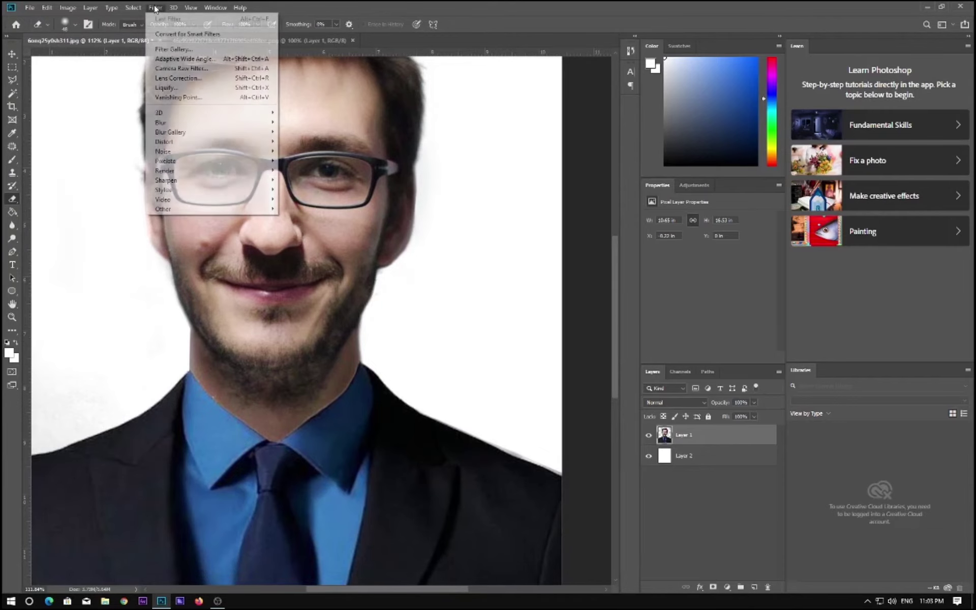
pyautogui.click(178, 88)
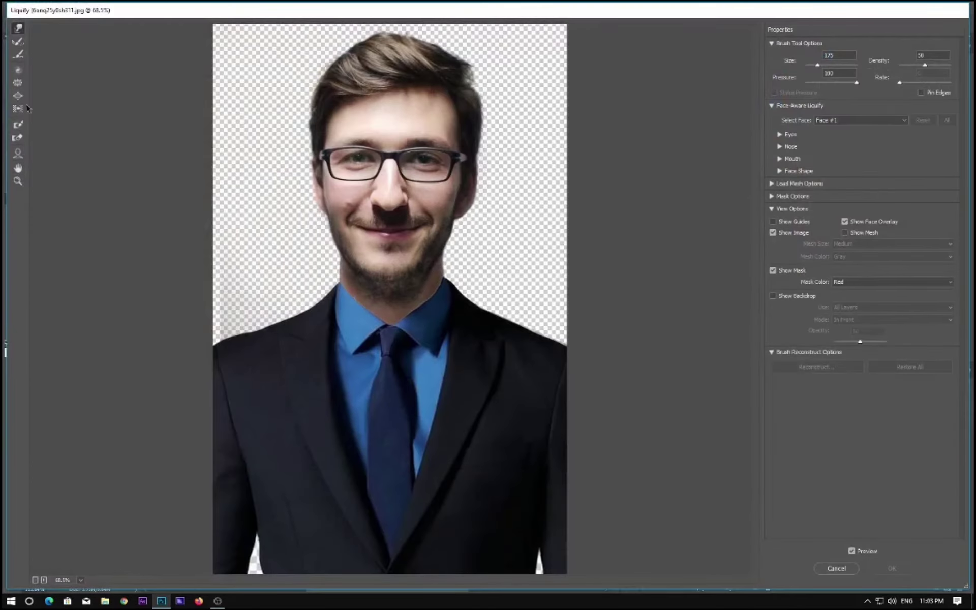
pyautogui.click(18, 181)
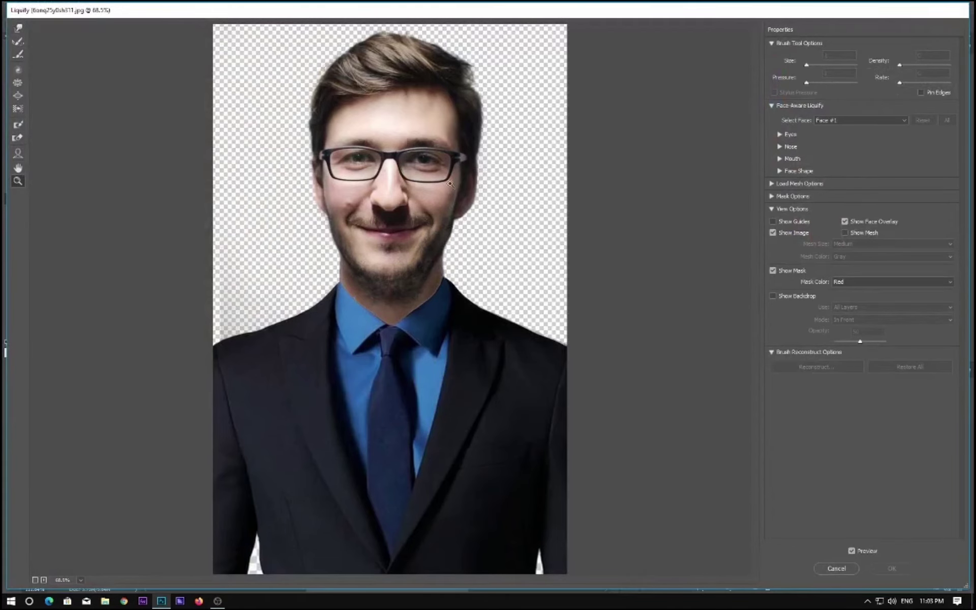
pyautogui.click(492, 221)
pyautogui.click(18, 28)
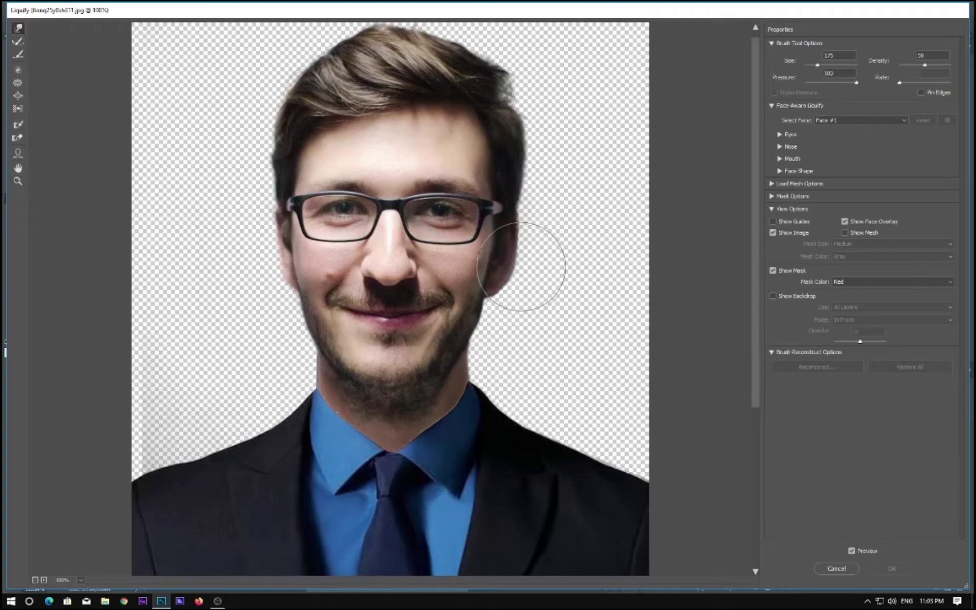
pyautogui.press('[')
pyautogui.press('[')
pyautogui.press('[')
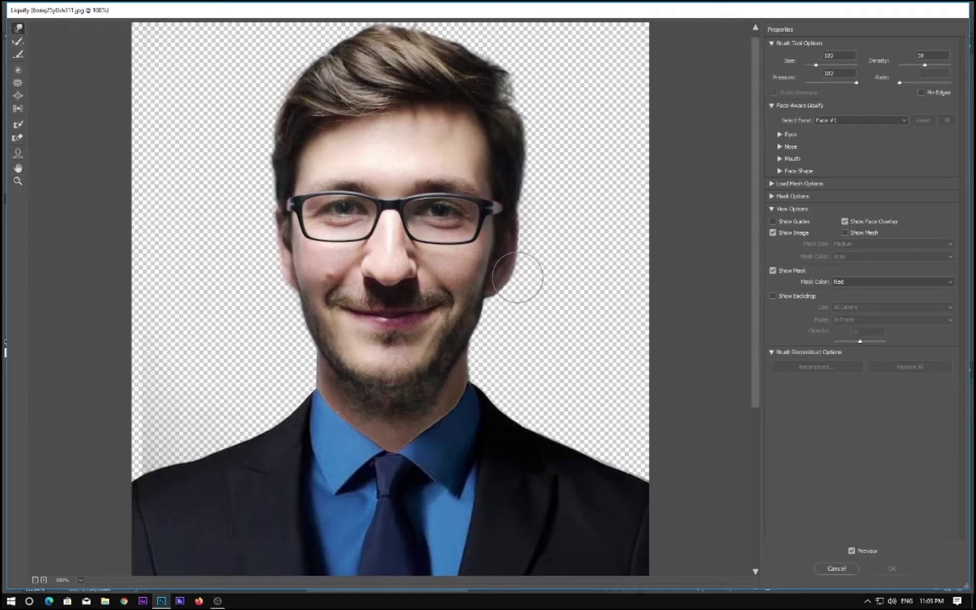
pyautogui.moveTo(518, 277); pyautogui.dragTo(516, 265)
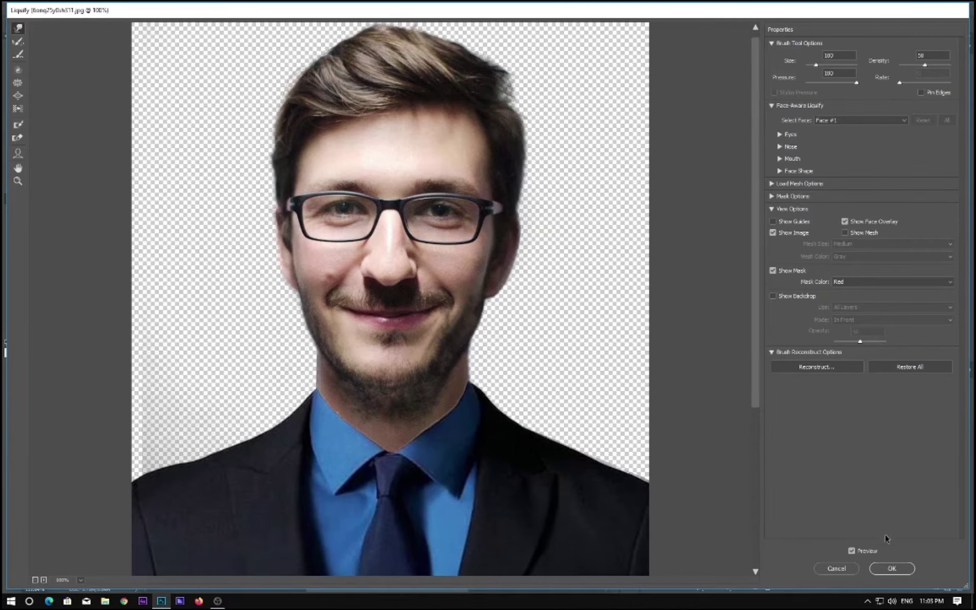
pyautogui.click(891, 569)
# Merge the portrait layer and the white Layer 2 into one layer
pyautogui.scroll(-9, 326, 269)
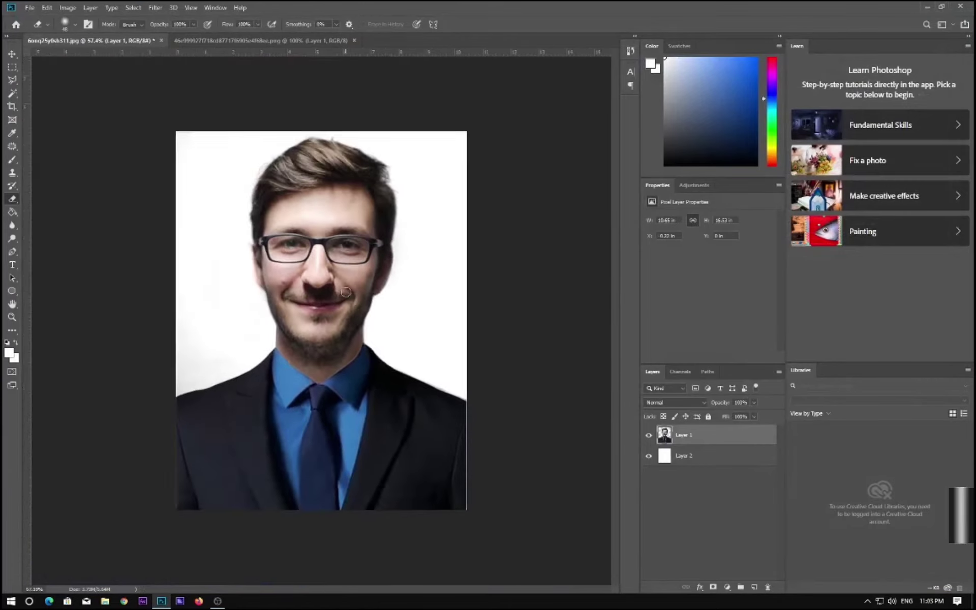
pyautogui.scroll(2, 343, 286)
pyautogui.scroll(1, 332, 294)
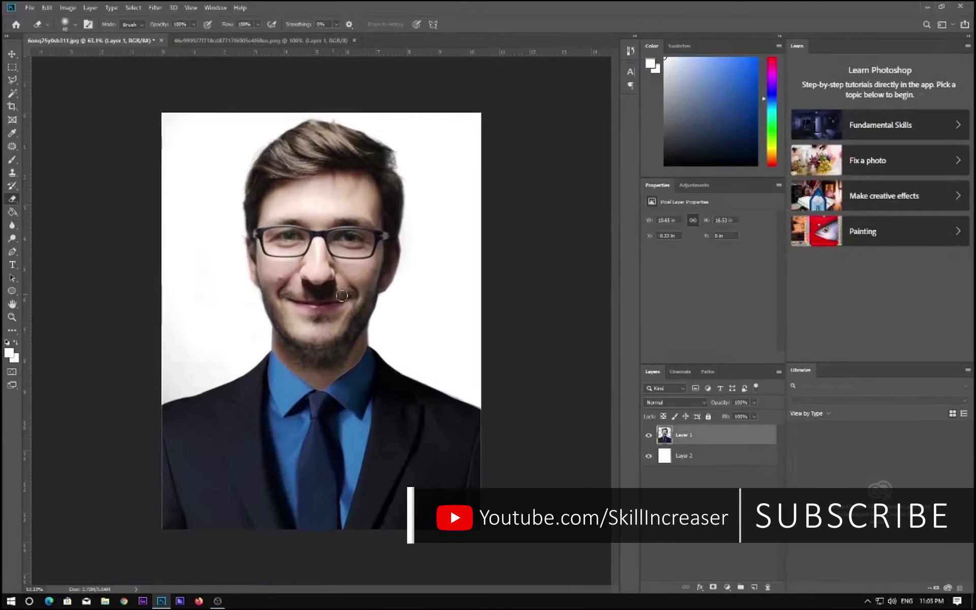
pyautogui.keyDown('shift'); pyautogui.click(693, 461); pyautogui.keyUp('shift')
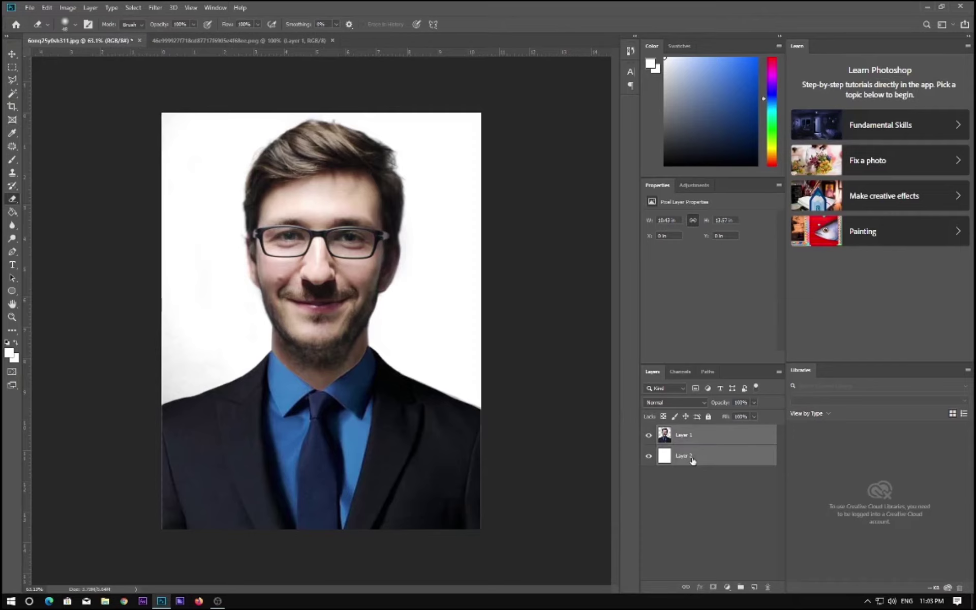
pyautogui.hotkey('ctrl', 'e')
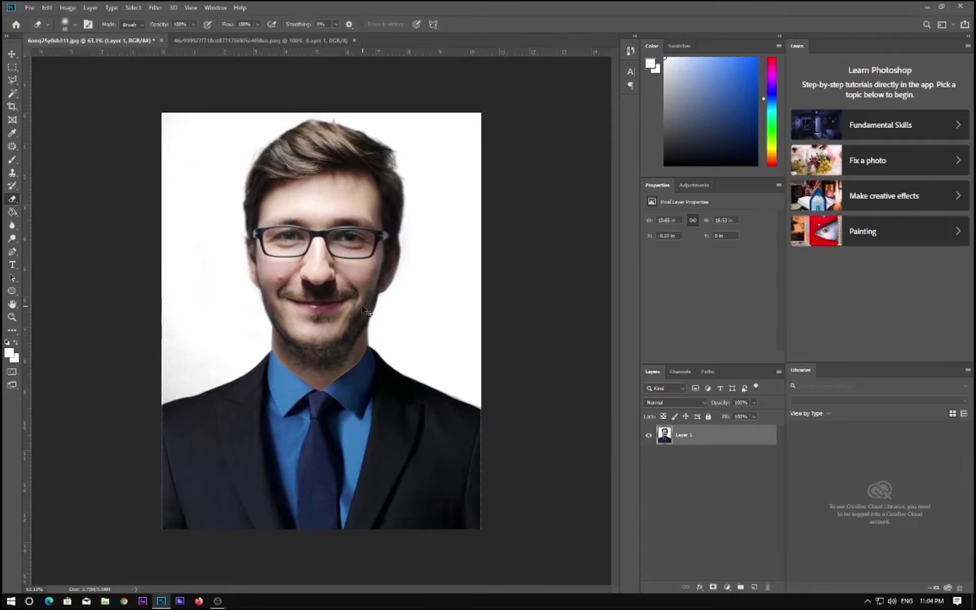
# Create a new white document 3.4 cm wide and 4.5 cm high at 300 pixels/inch
pyautogui.hotkey('ctrl', 'n')
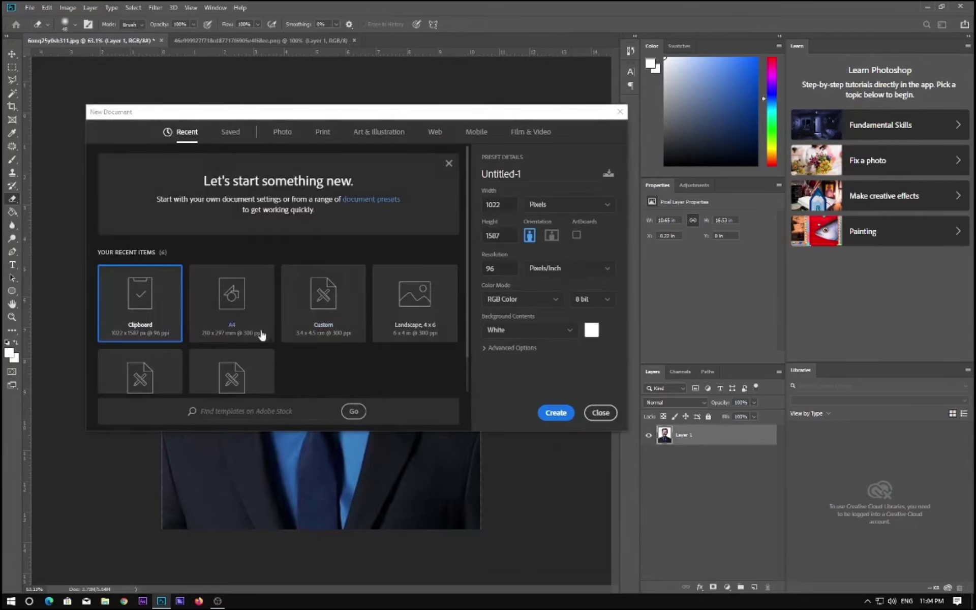
pyautogui.moveTo(327, 107); pyautogui.dragTo(319, 100)
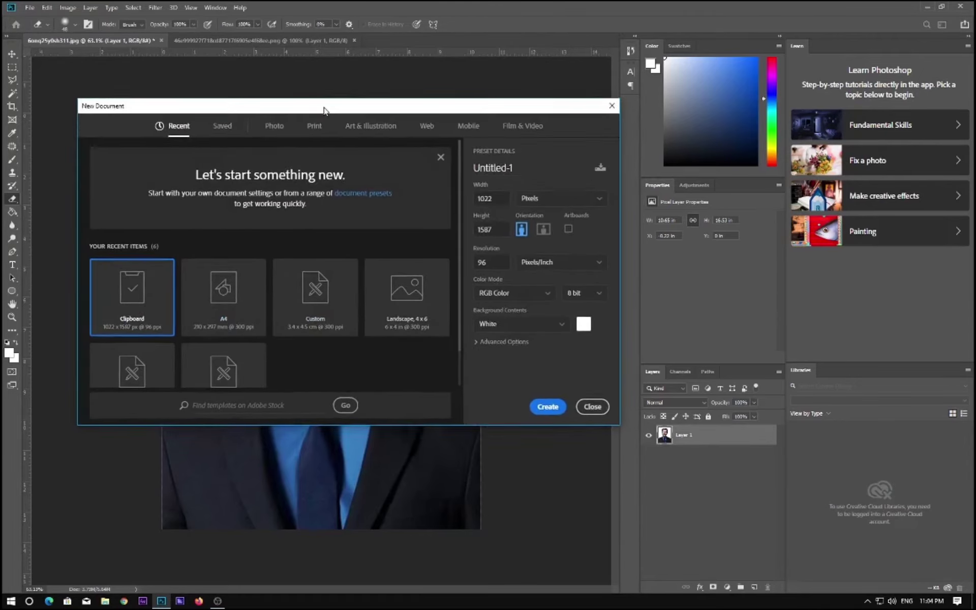
pyautogui.click(535, 199)
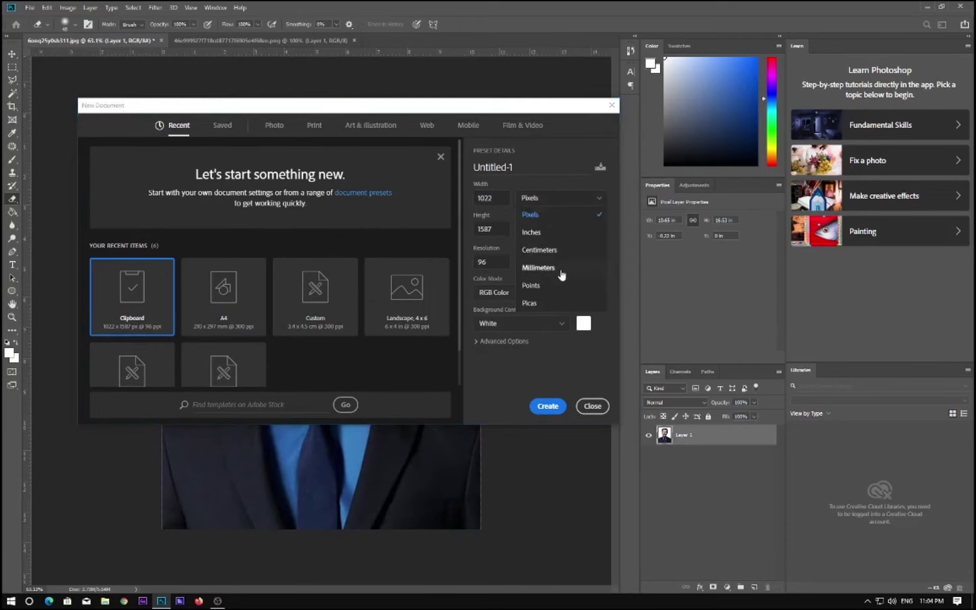
pyautogui.click(548, 251)
pyautogui.click(551, 264)
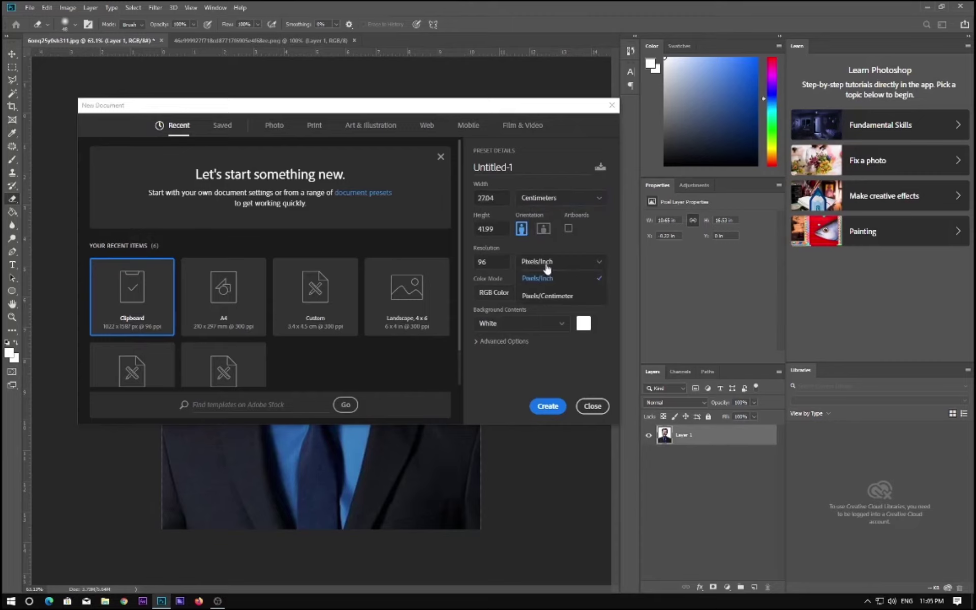
pyautogui.click(538, 277)
pyautogui.doubleClick(502, 197)
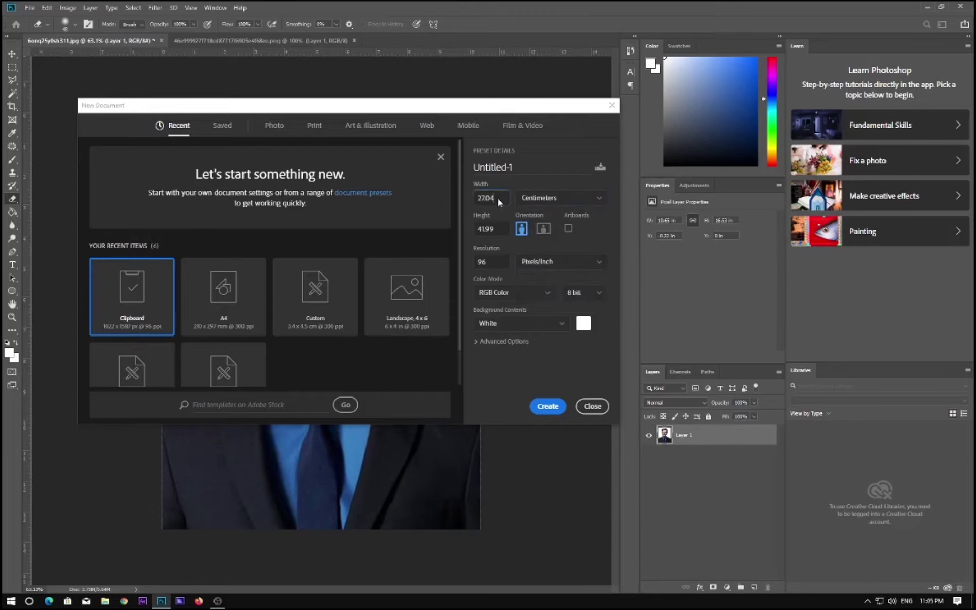
pyautogui.press('BackSpace')
pyautogui.write('4')
pyautogui.click(547, 406)
# Copy the merged portrait from the 6ooq25y0sh311.jpg document into the new blank document with the Move tool
pyautogui.scroll(-1, 376, 219)
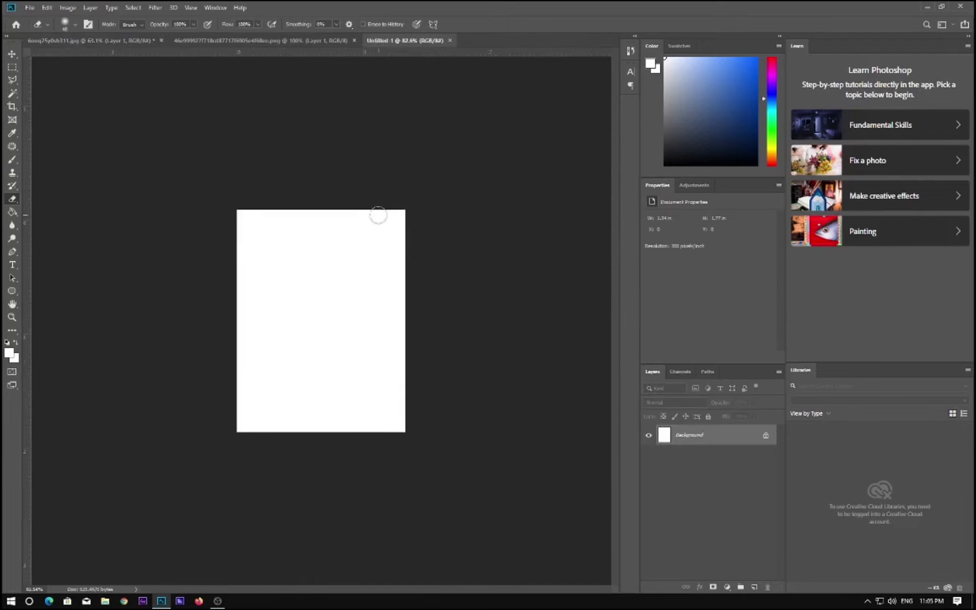
pyautogui.scroll(2, 378, 215)
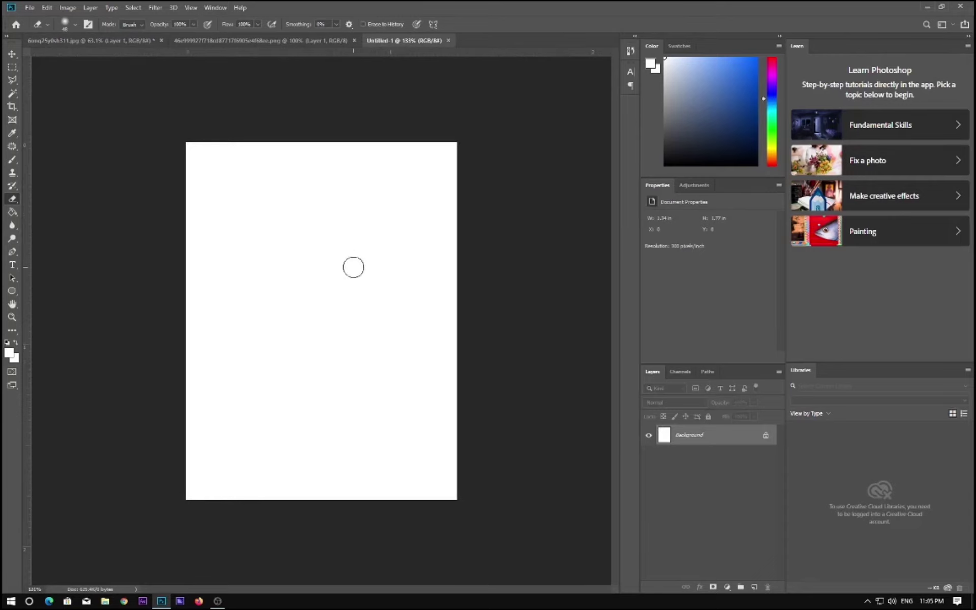
pyautogui.scroll(-1, 353, 267)
pyautogui.scroll(1, 277, 218)
pyautogui.scroll(-1, 281, 211)
pyautogui.click(236, 41)
pyautogui.click(111, 40)
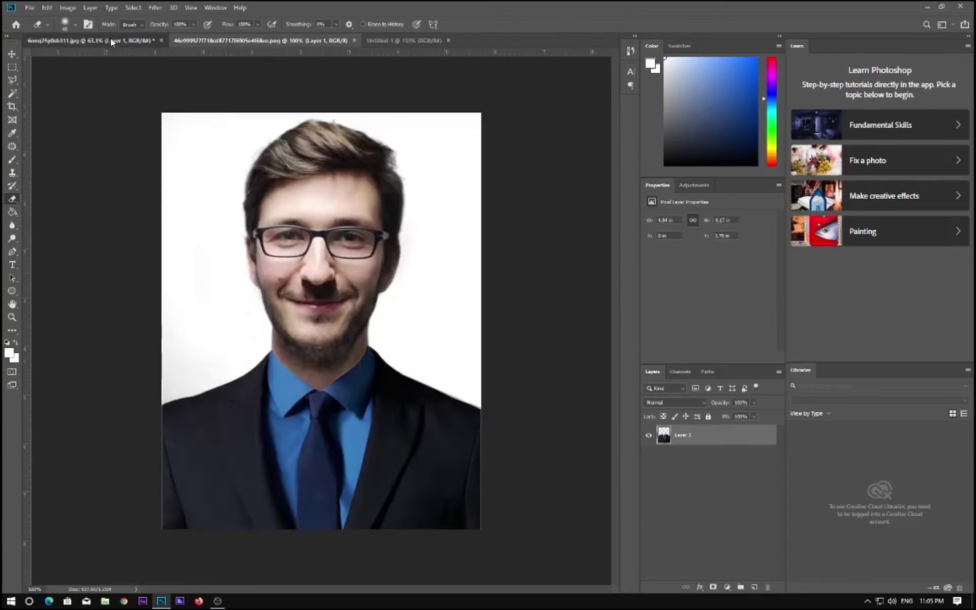
pyautogui.click(12, 53)
pyautogui.moveTo(312, 194)
pyautogui.mouseDown()
pyautogui.moveTo(399, 43)
pyautogui.moveTo(330, 277)
pyautogui.mouseUp()
# Scale the portrait proportionally to about 45% and position it so the head and shoulders fill the small canvas
pyautogui.scroll(-5, 333, 281)
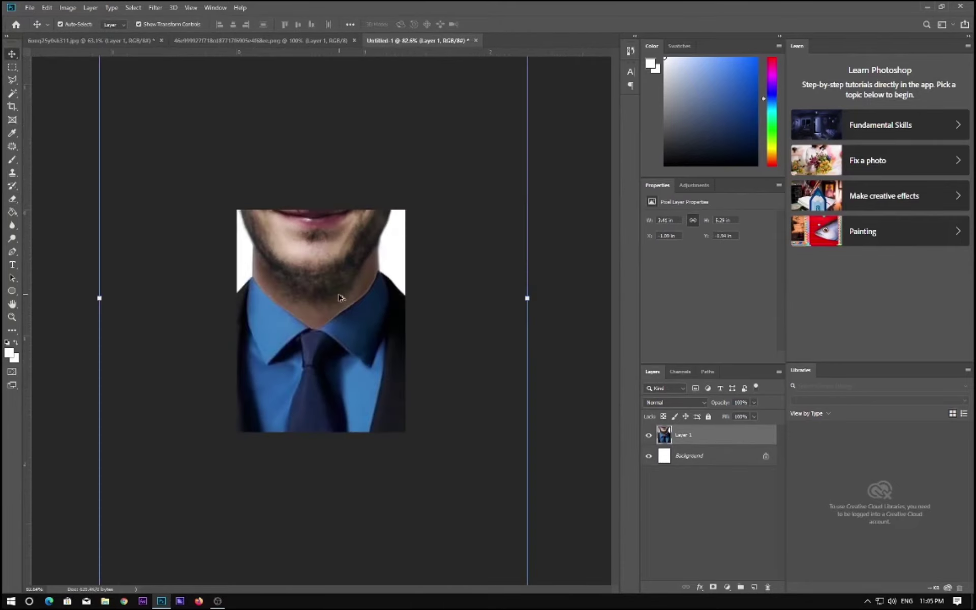
pyautogui.moveTo(179, 99); pyautogui.dragTo(275, 276)
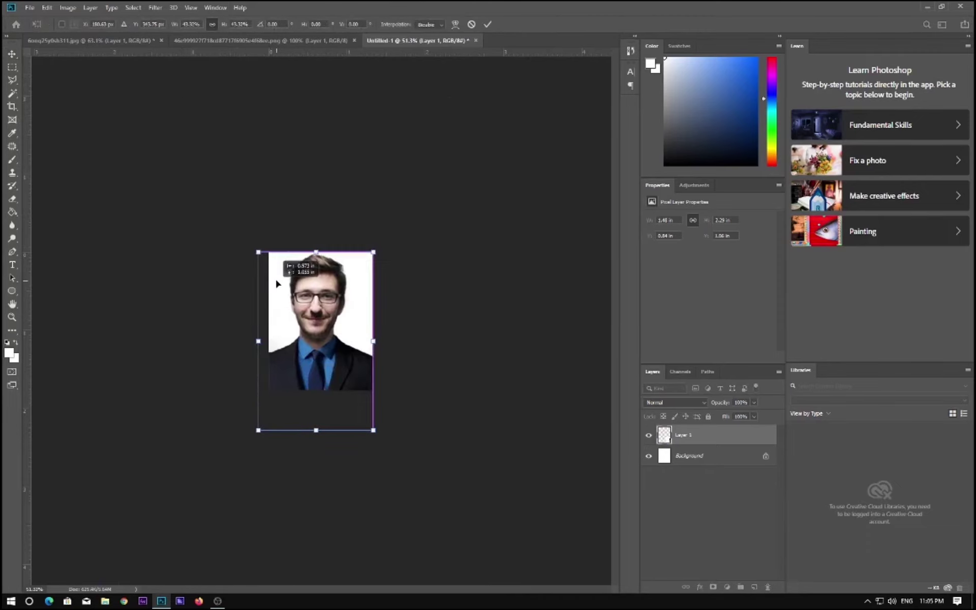
pyautogui.scroll(2, 325, 288)
pyautogui.scroll(1, 326, 288)
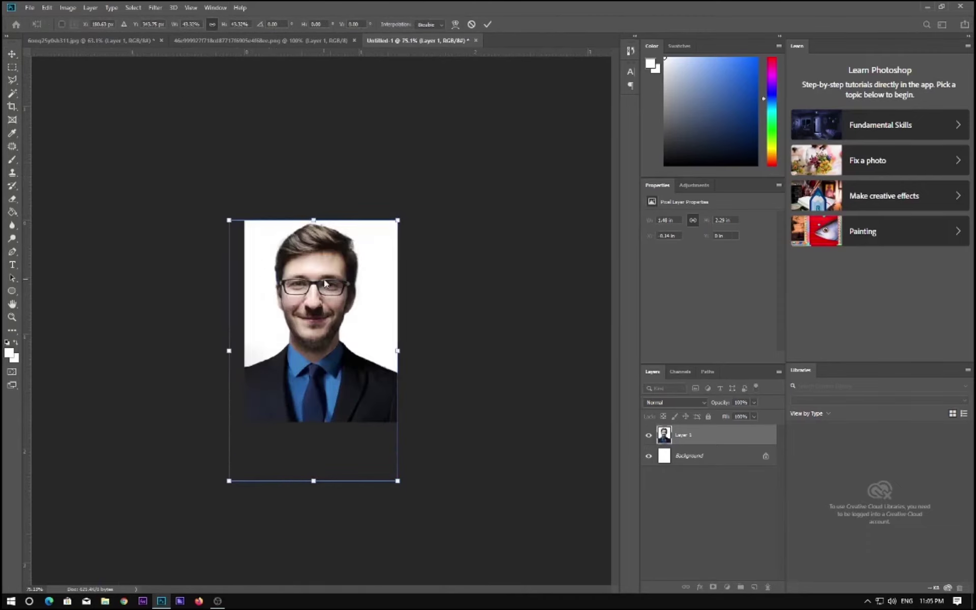
pyautogui.moveTo(319, 269); pyautogui.dragTo(321, 280)
pyautogui.moveTo(400, 234); pyautogui.dragTo(380, 272)
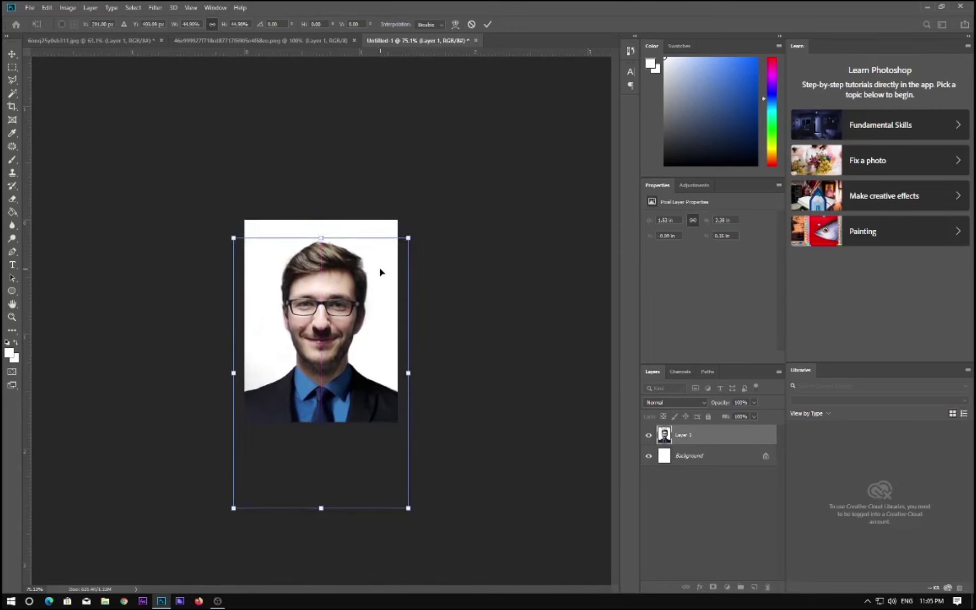
pyautogui.moveTo(342, 307); pyautogui.dragTo(336, 303)
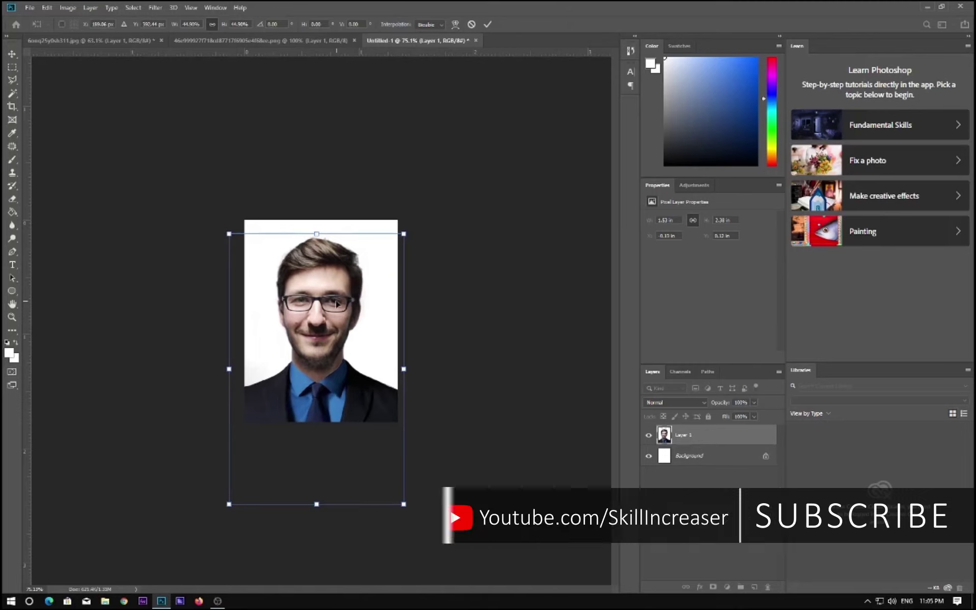
# Nudge the portrait slightly downward to leave more space above the hair, and apply the transform
pyautogui.press('Down')
pyautogui.press('Down')
pyautogui.press('Down')
pyautogui.press('Down')
pyautogui.press('Down')
pyautogui.press('Down')
pyautogui.press('Down')
pyautogui.press('Down')
pyautogui.press('Down')
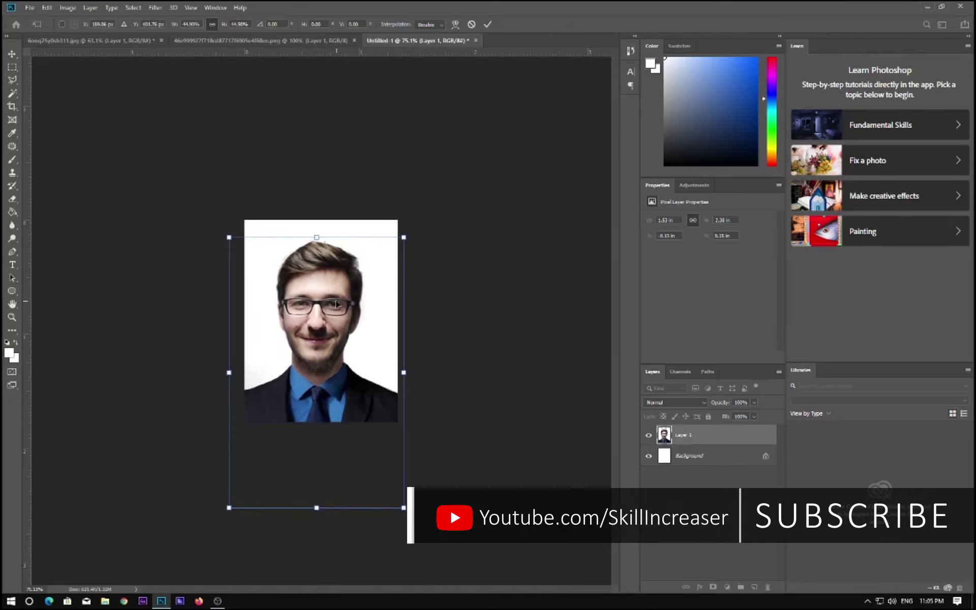
pyautogui.press('Return')
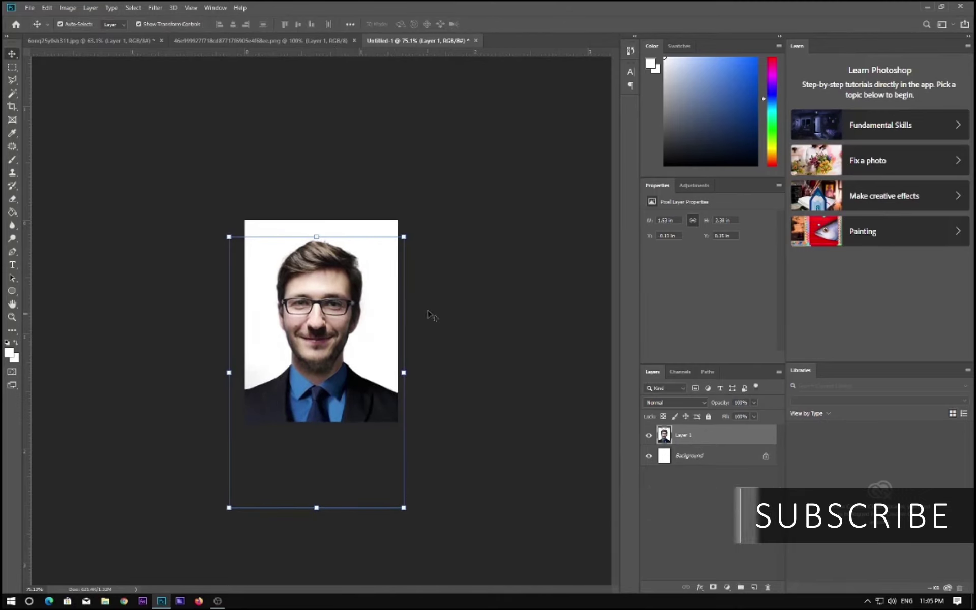
# Merge the resized portrait layer with the white Background layer
pyautogui.keyDown('ctrl'); pyautogui.click(715, 457); pyautogui.keyUp('ctrl')
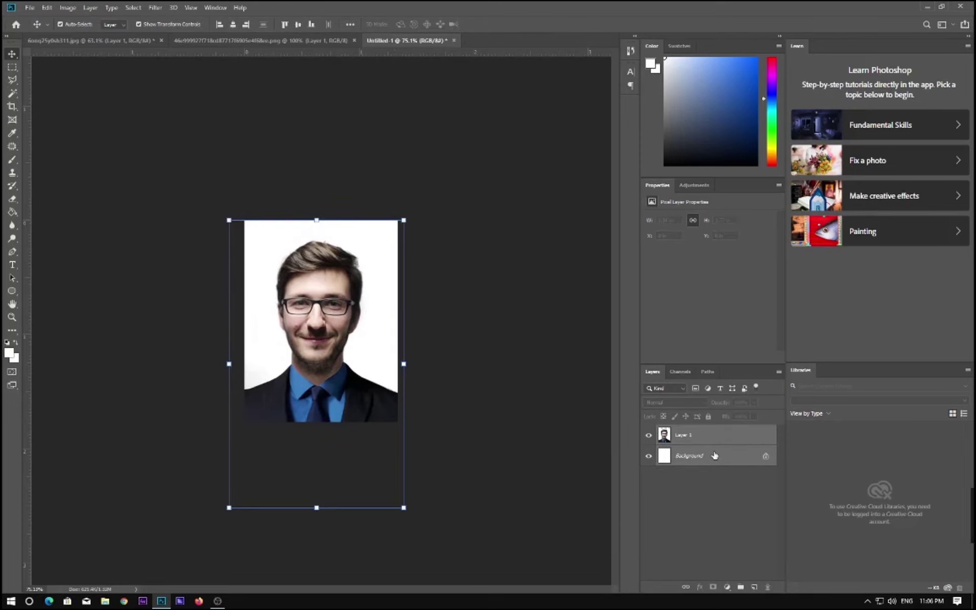
pyautogui.hotkey('ctrl', 'e')
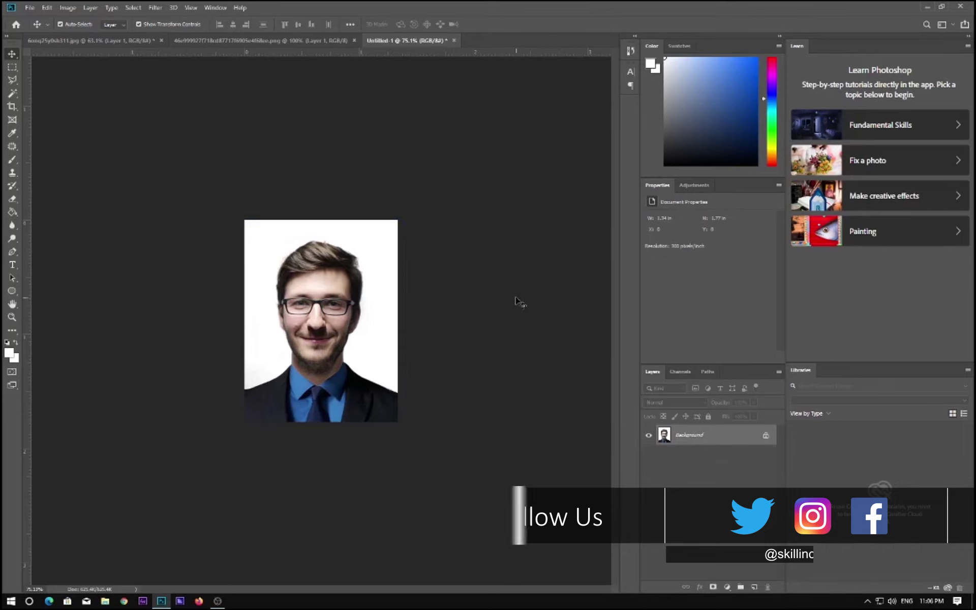
# Create a new Landscape, 4 x 6 photo document at 300 ppi and copy the Untitled-1 passport portrait into its upper-left corner
pyautogui.hotkey('ctrl', 'n')
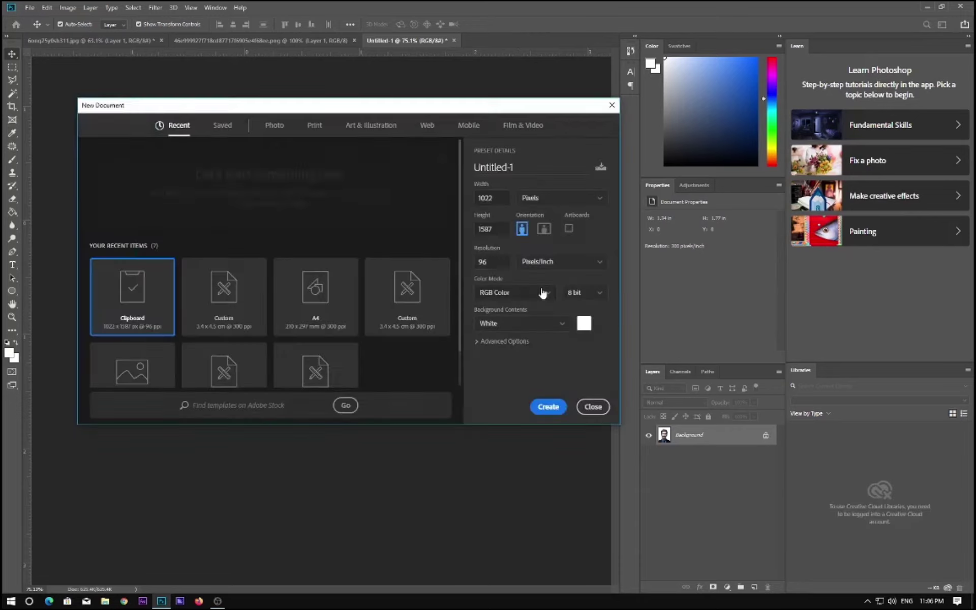
pyautogui.click(273, 127)
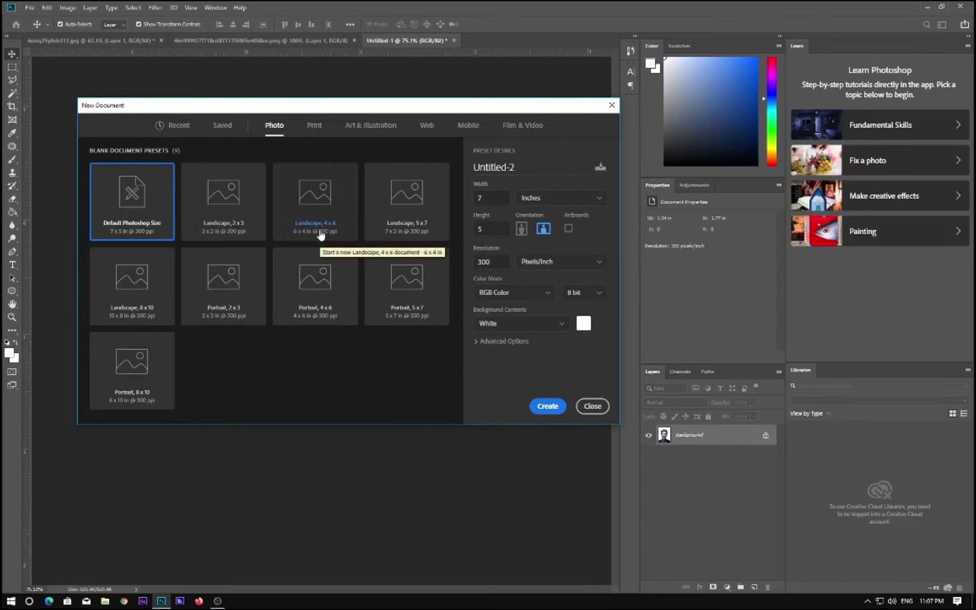
pyautogui.click(321, 233)
pyautogui.click(548, 408)
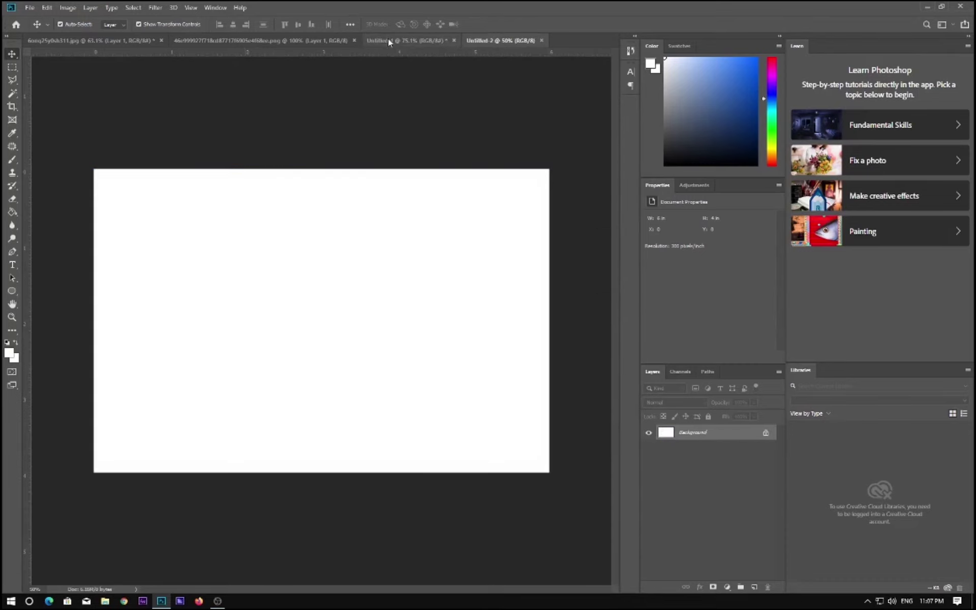
pyautogui.click(388, 40)
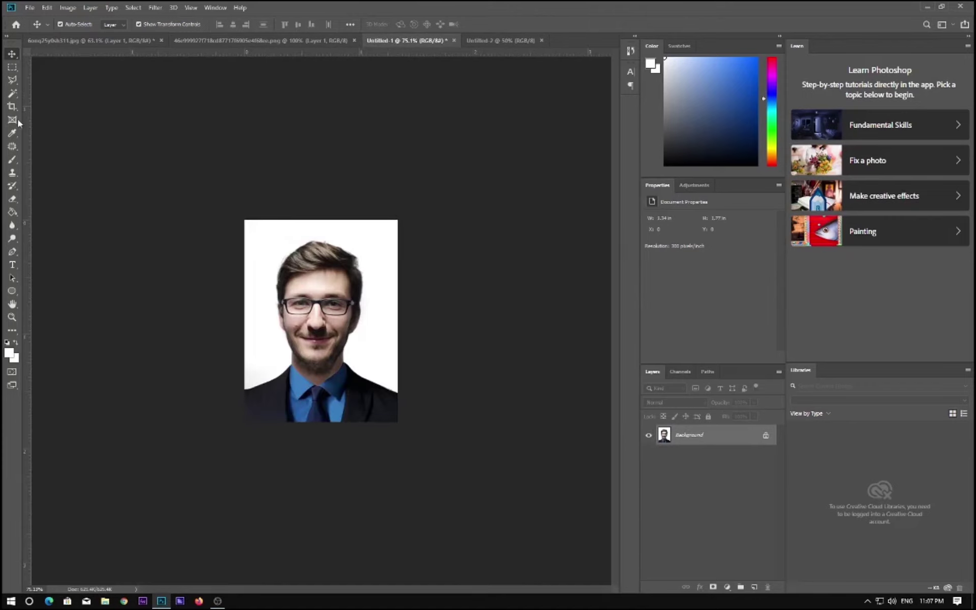
pyautogui.moveTo(330, 309); pyautogui.dragTo(171, 259)
# Add a black outside Stroke layer style to the portrait layer
pyautogui.rightClick(691, 432)
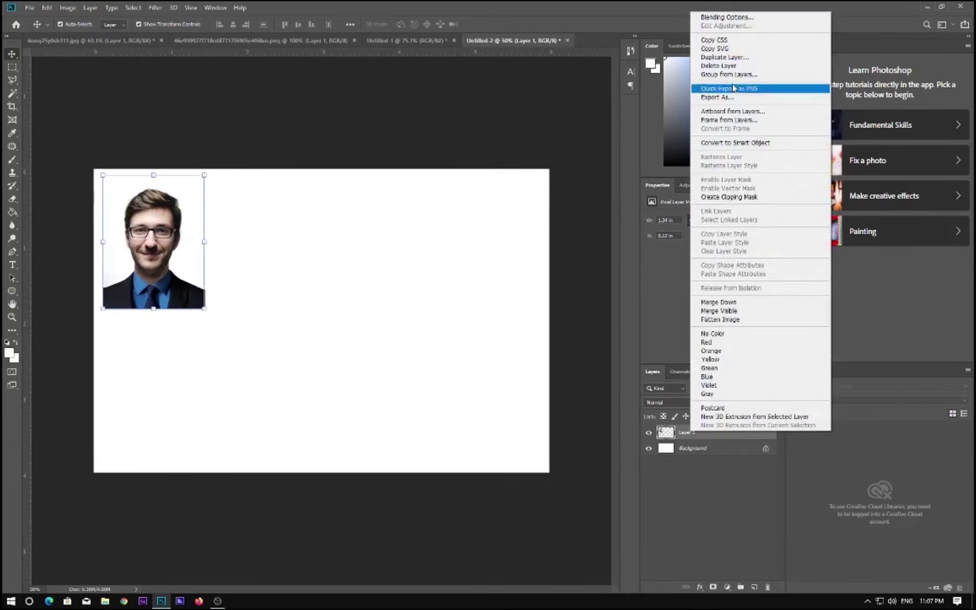
pyautogui.click(731, 18)
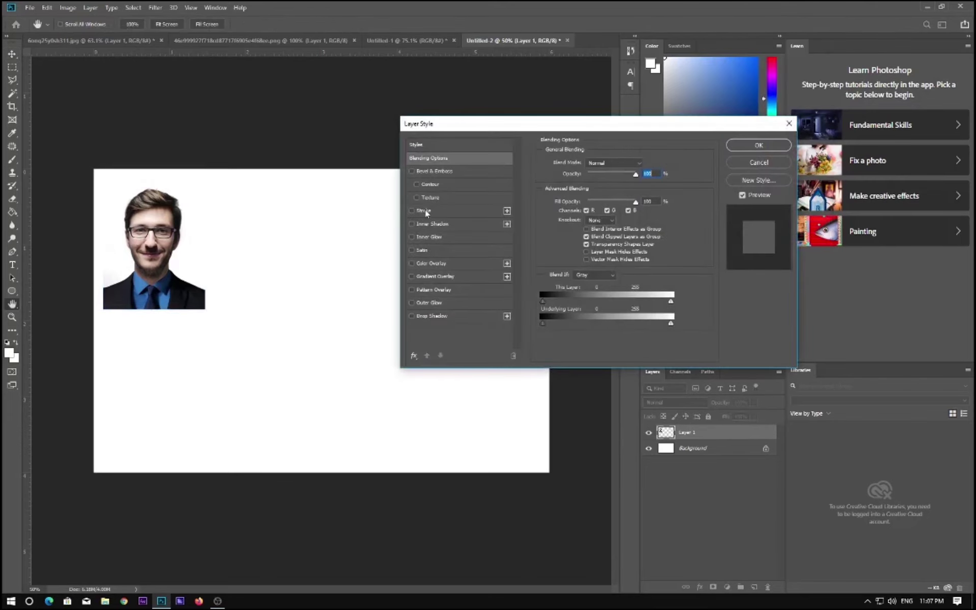
pyautogui.click(425, 210)
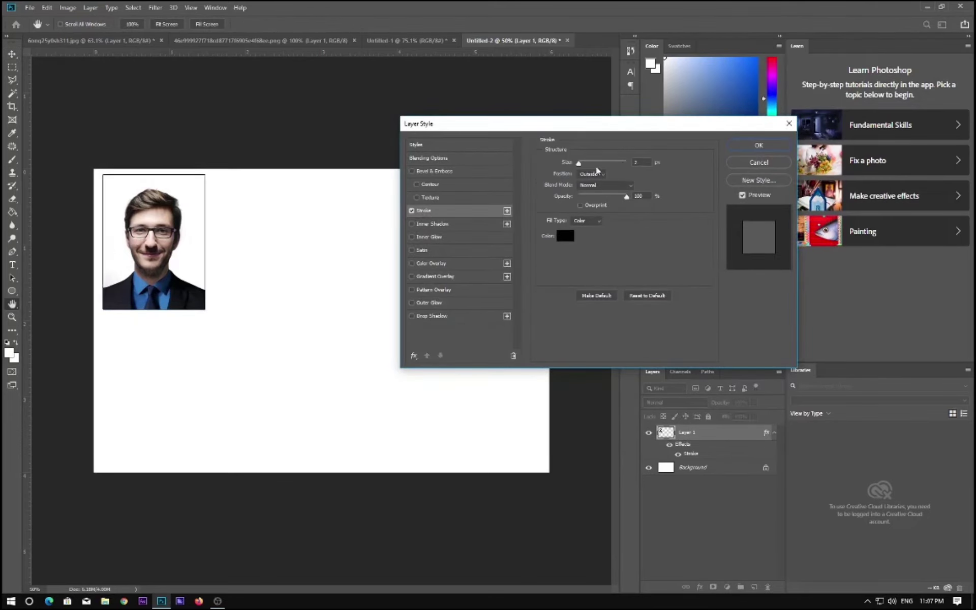
pyautogui.doubleClick(636, 161)
pyautogui.click(752, 148)
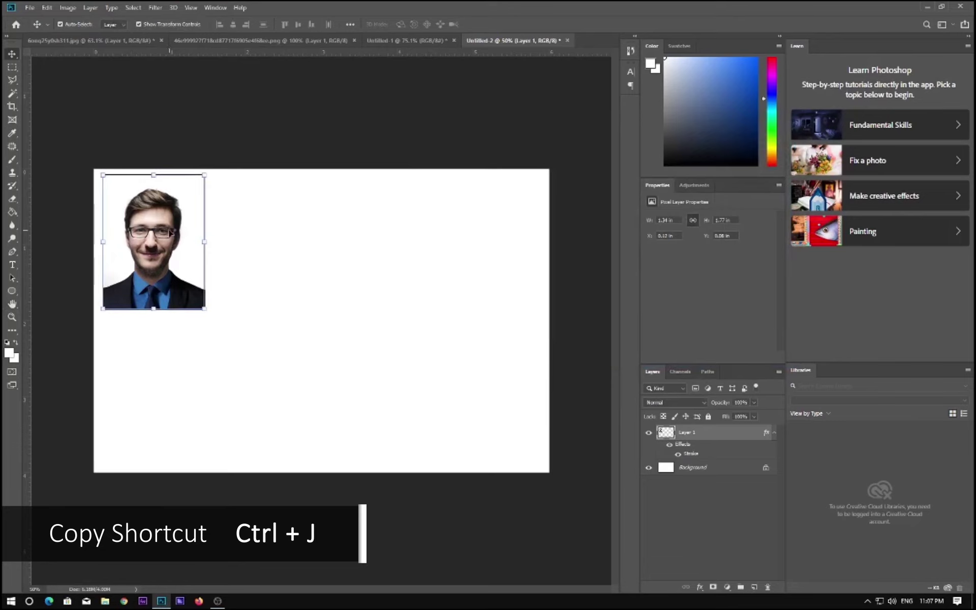
# Duplicate the bordered portrait beside the original with a small gap, and merge the two portrait layers
pyautogui.moveTo(170, 232); pyautogui.dragTo(262, 234)
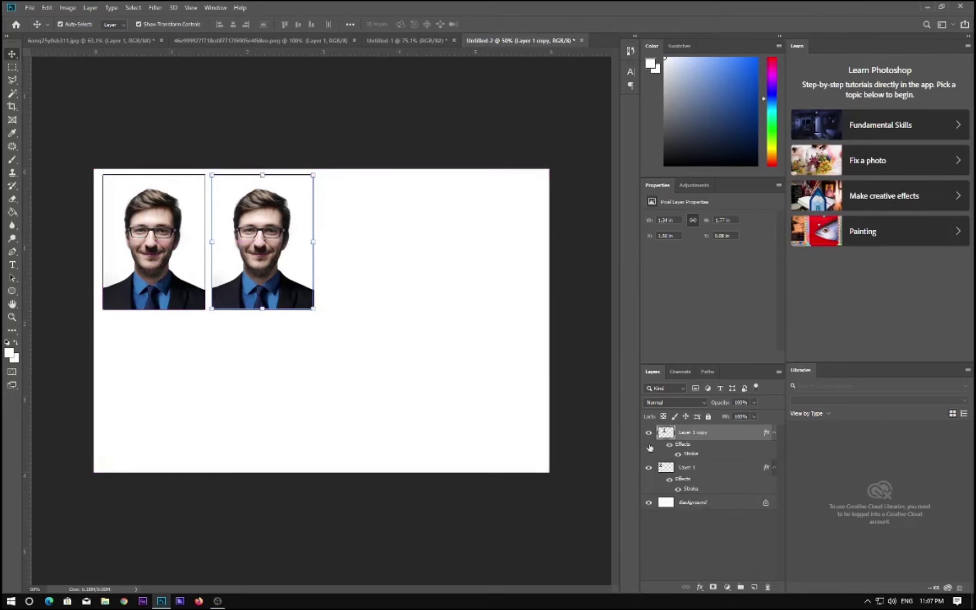
pyautogui.keyDown('shift'); pyautogui.click(685, 468); pyautogui.keyUp('shift')
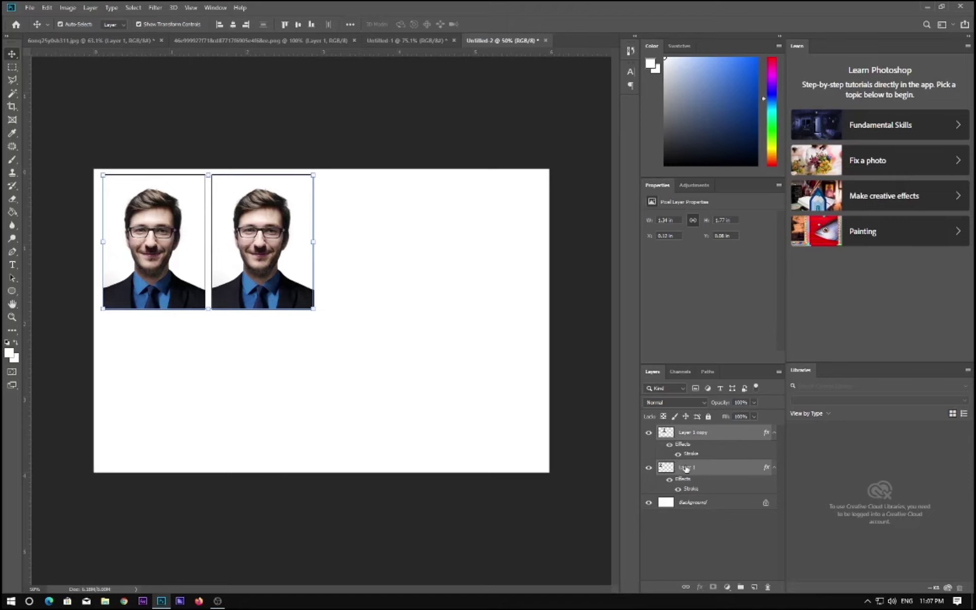
pyautogui.hotkey('ctrl', 'e')
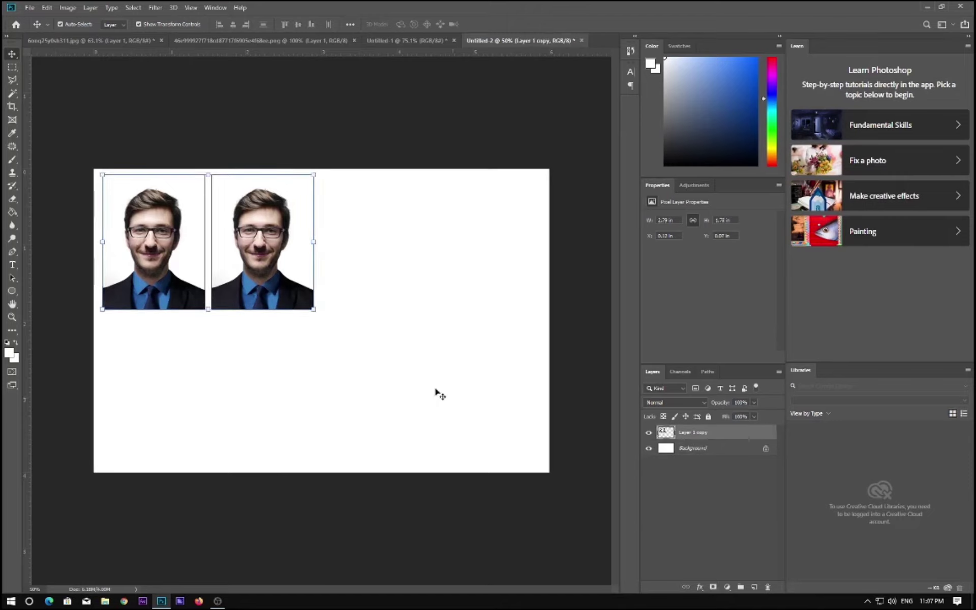
# Duplicate the merged pair alongside it to form a row of four portraits, and merge both layers
pyautogui.moveTo(242, 247); pyautogui.dragTo(457, 248)
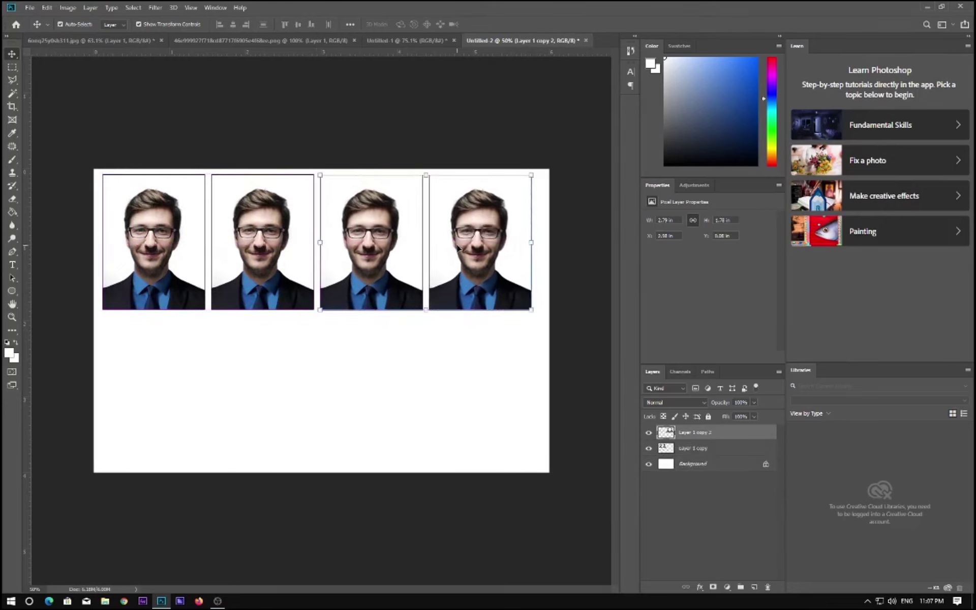
pyautogui.keyDown('shift'); pyautogui.click(699, 449); pyautogui.keyUp('shift')
pyautogui.hotkey('ctrl', 'e')
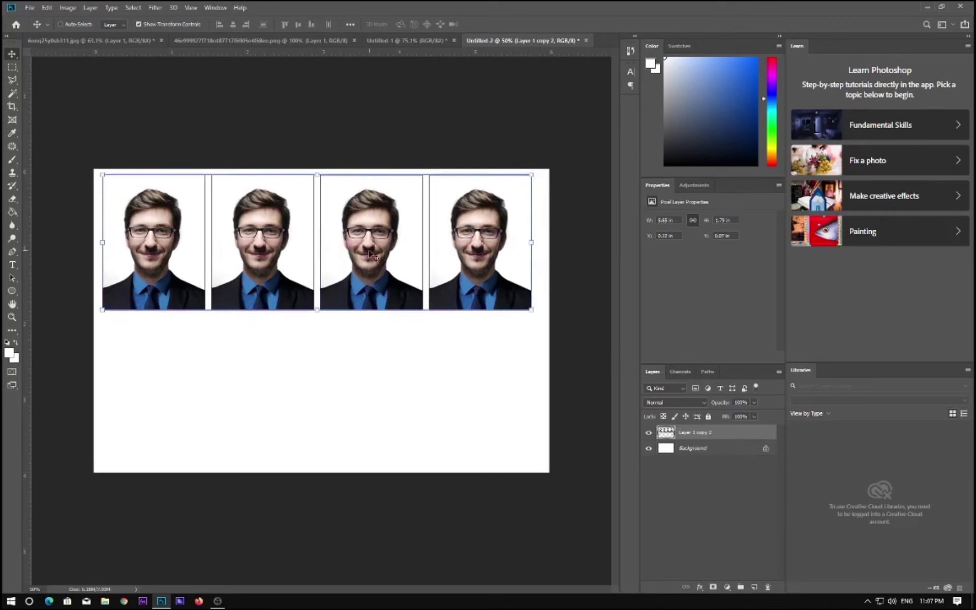
# Duplicate the row of four portraits directly below the first row, lined up with its columns
pyautogui.moveTo(370, 253); pyautogui.dragTo(372, 389)
pyautogui.moveTo(371, 397); pyautogui.dragTo(369, 397)
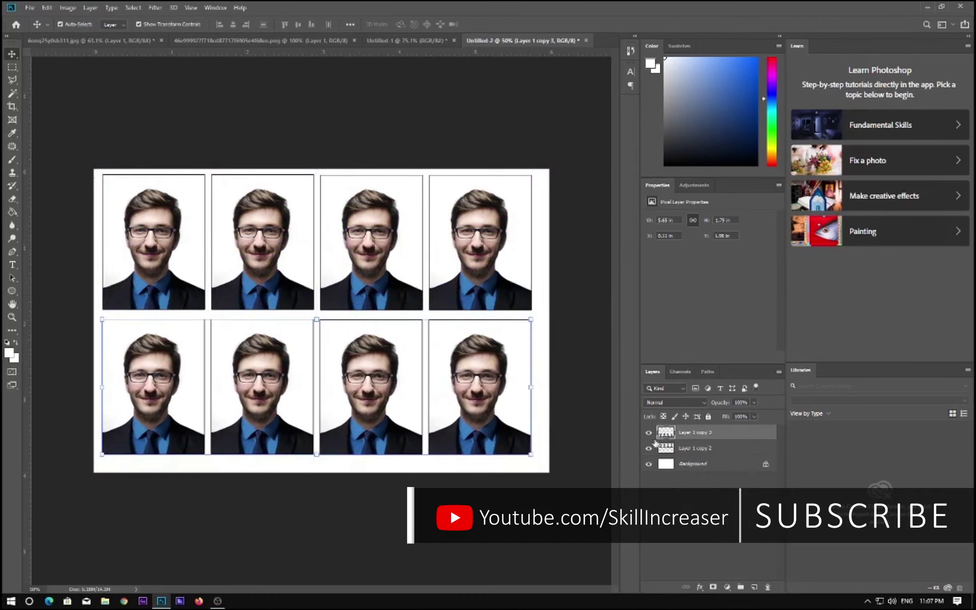
# Merge the two portrait rows into one layer and centre the eight-photo block on the page
pyautogui.keyDown('shift'); pyautogui.click(701, 449); pyautogui.keyUp('shift')
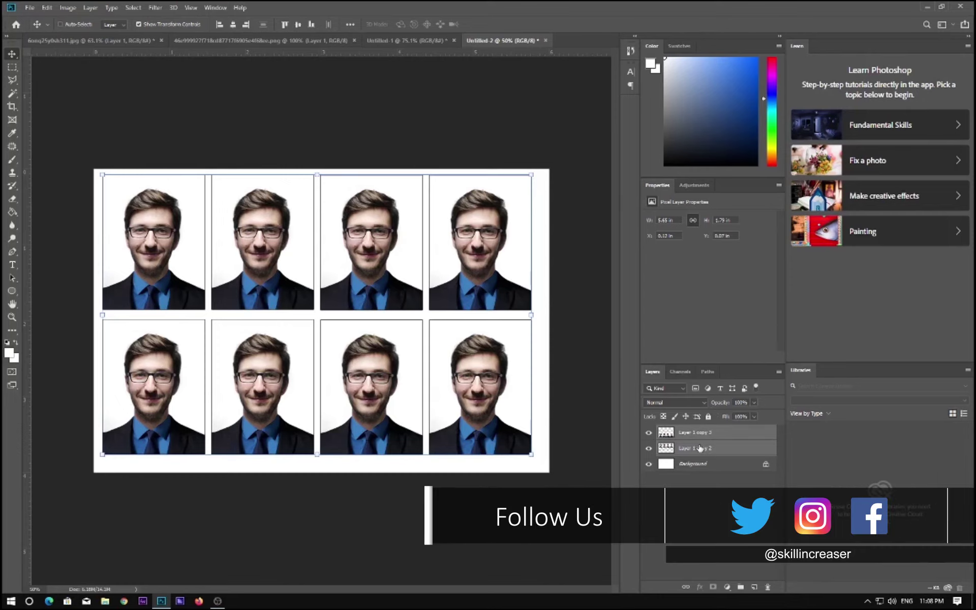
pyautogui.hotkey('ctrl', 'e')
pyautogui.moveTo(396, 347); pyautogui.dragTo(400, 351)
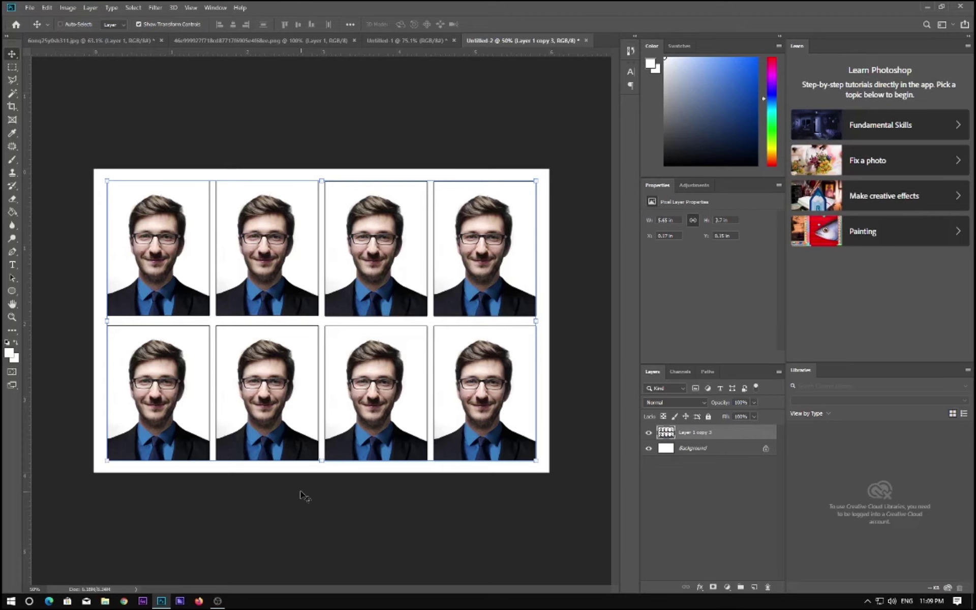
# Create a new A4 print document and copy the eight-photo block from Untitled-2 into its upper-left corner
pyautogui.hotkey('ctrl', 'n')
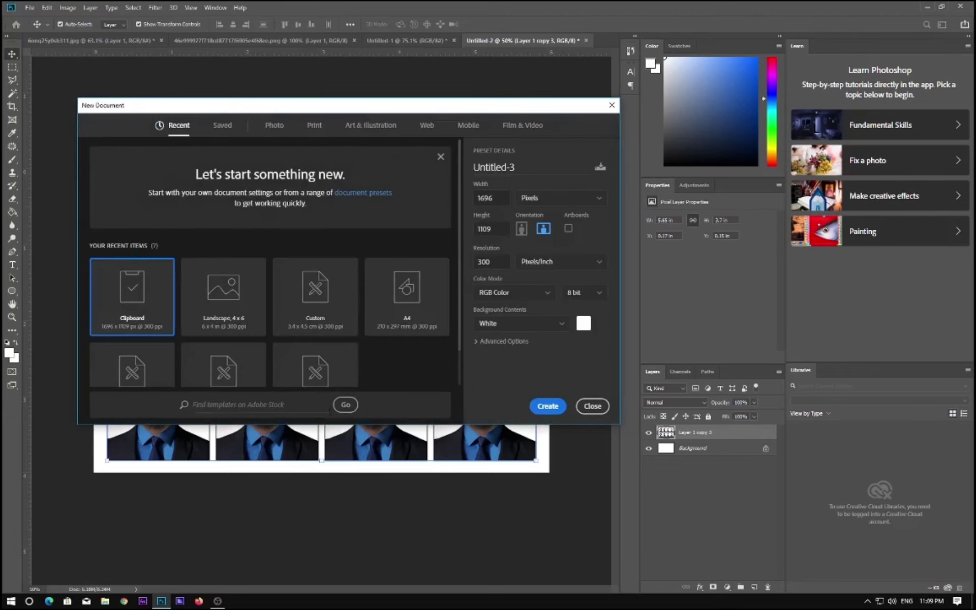
pyautogui.click(312, 128)
pyautogui.click(414, 221)
pyautogui.click(548, 406)
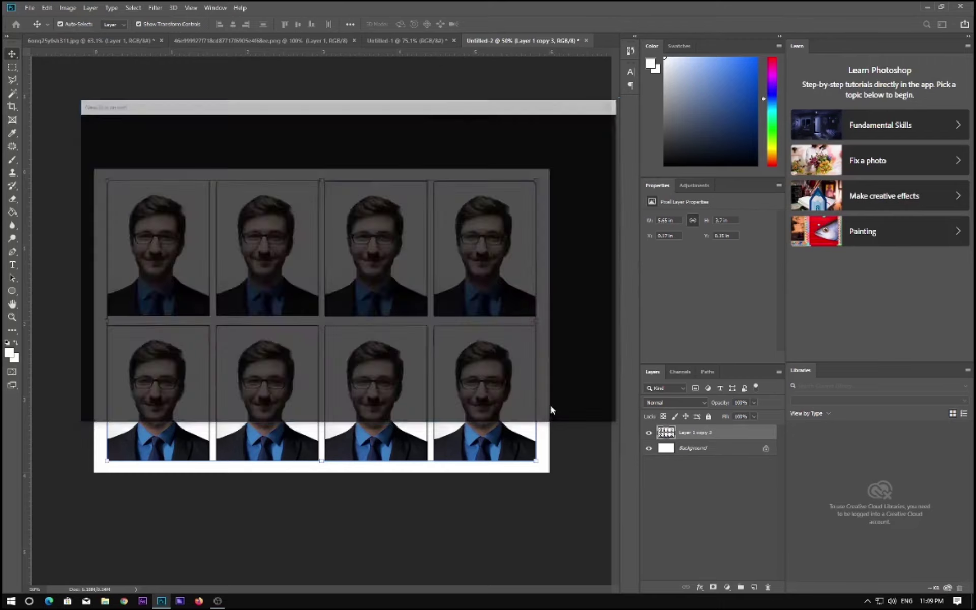
pyautogui.click(420, 40)
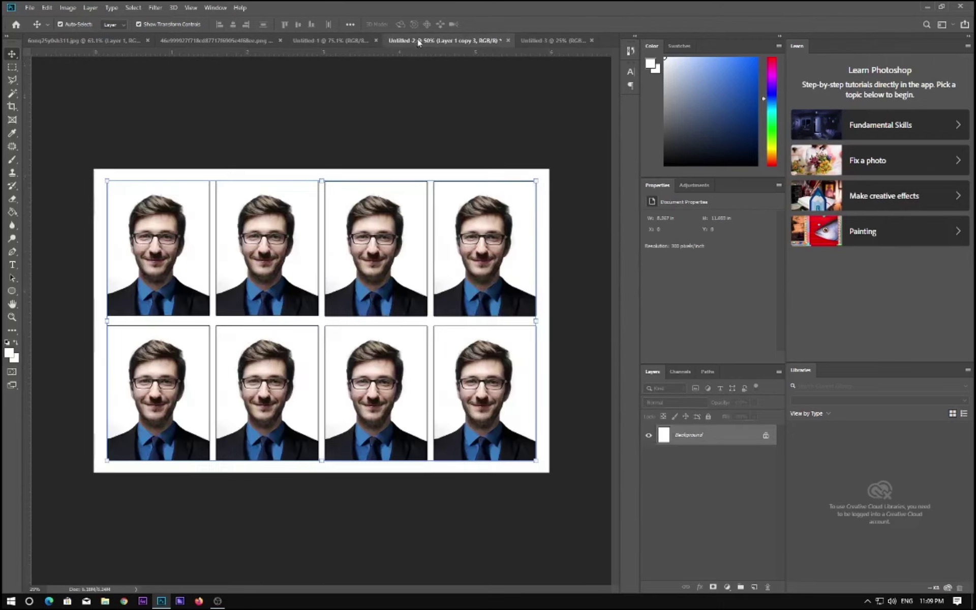
pyautogui.moveTo(355, 226); pyautogui.dragTo(311, 169)
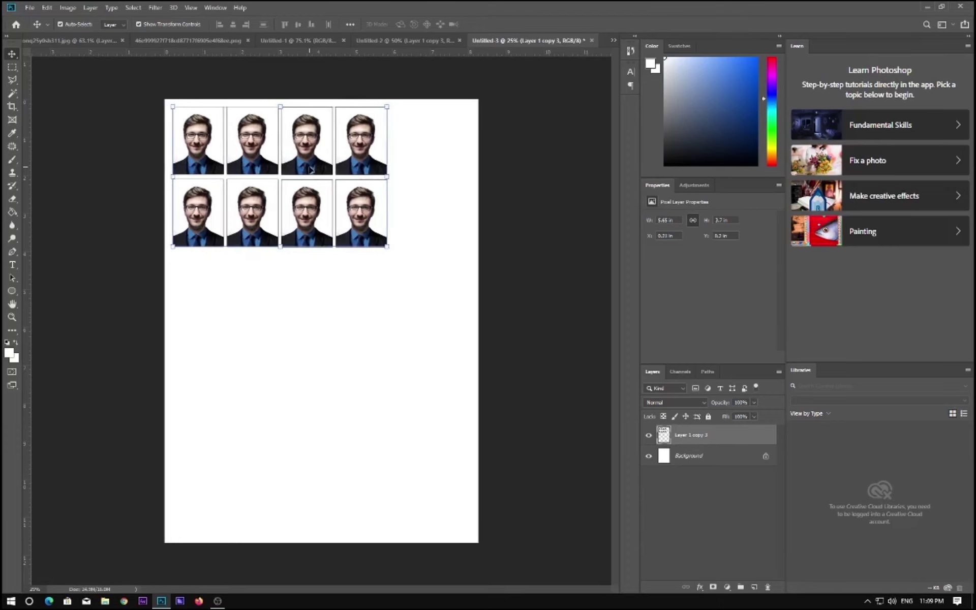
# Duplicate the eight-photo block below the first one and nudge it up and left to match the row spacing and left edge
pyautogui.moveTo(306, 164); pyautogui.dragTo(301, 307)
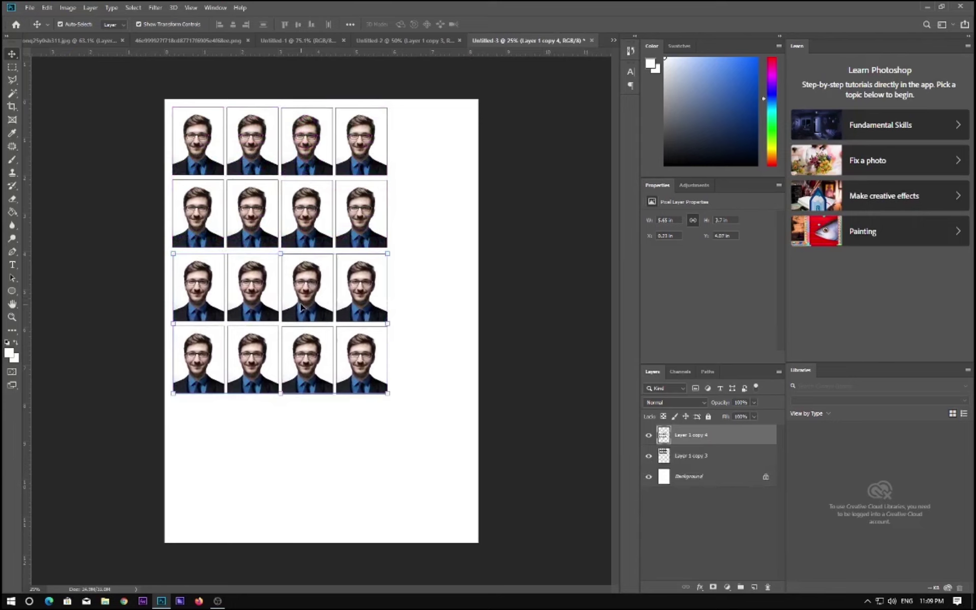
pyautogui.press('Up')
pyautogui.press('Up')
pyautogui.press('Left')
pyautogui.press('Left')
pyautogui.press('Up')
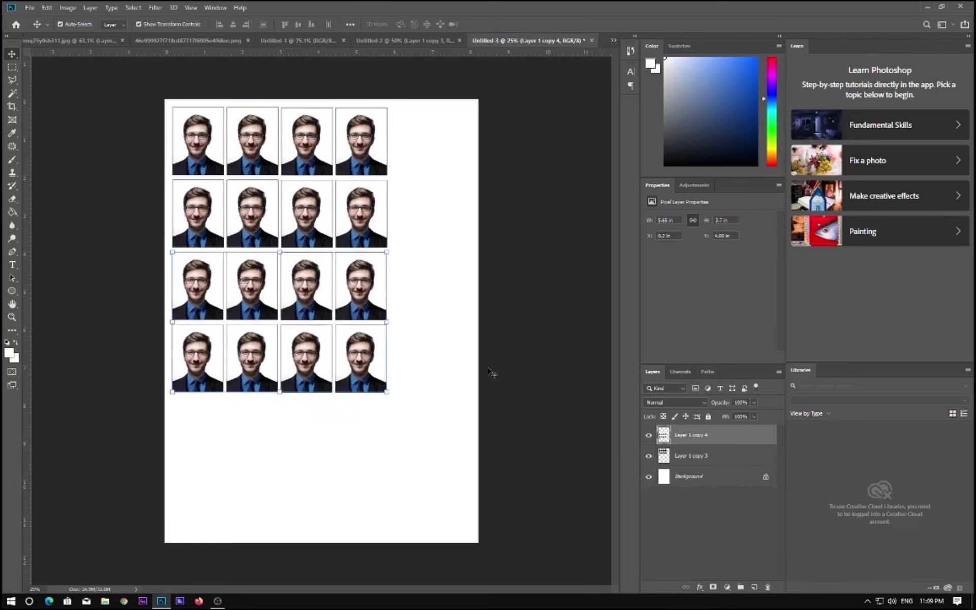
pyautogui.keyDown('shift'); pyautogui.click(690, 456); pyautogui.keyUp('shift')
pyautogui.hotkey('ctrl', 'e')
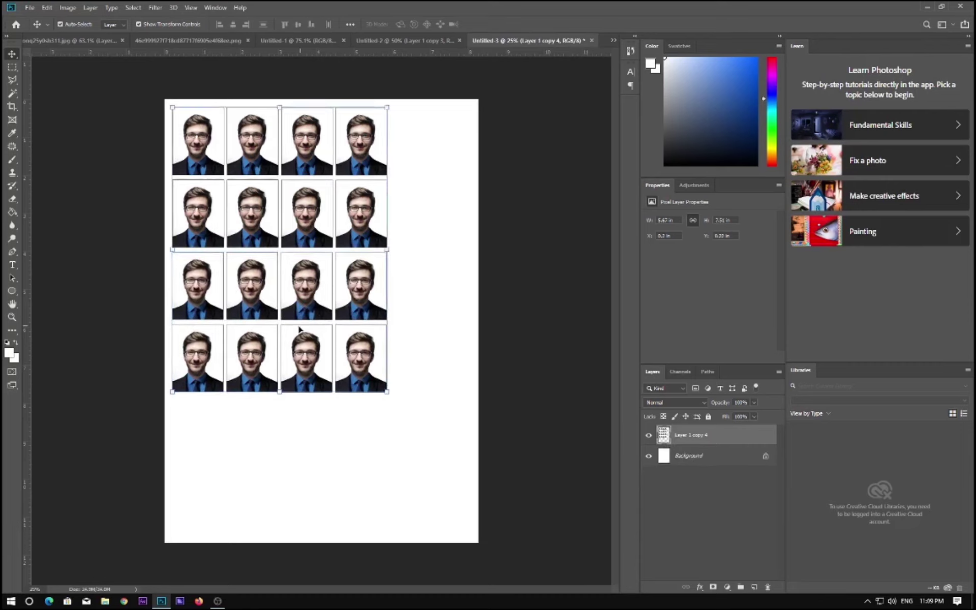
pyautogui.hotkey('ctrl', 'j')
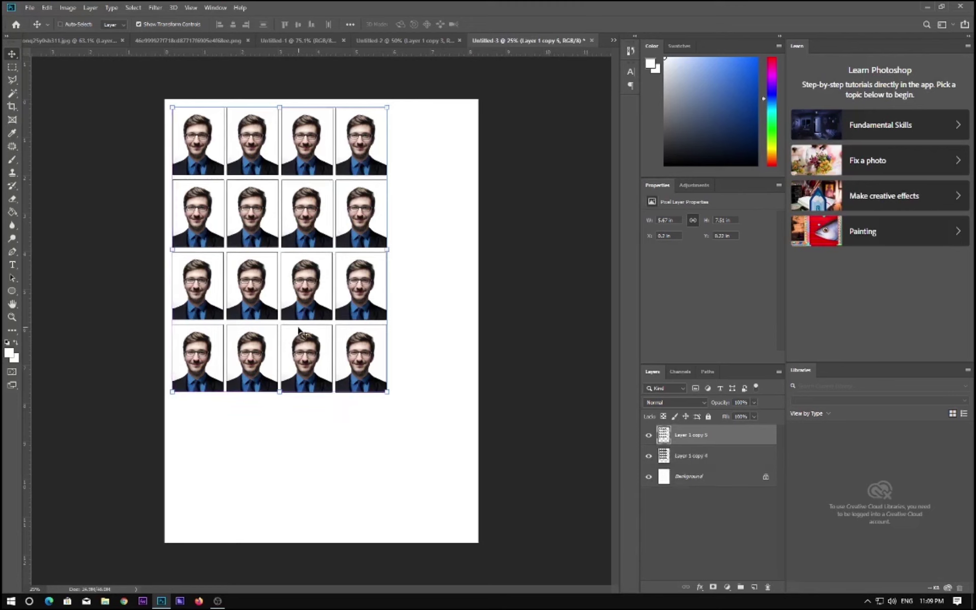
pyautogui.moveTo(300, 231); pyautogui.dragTo(304, 520)
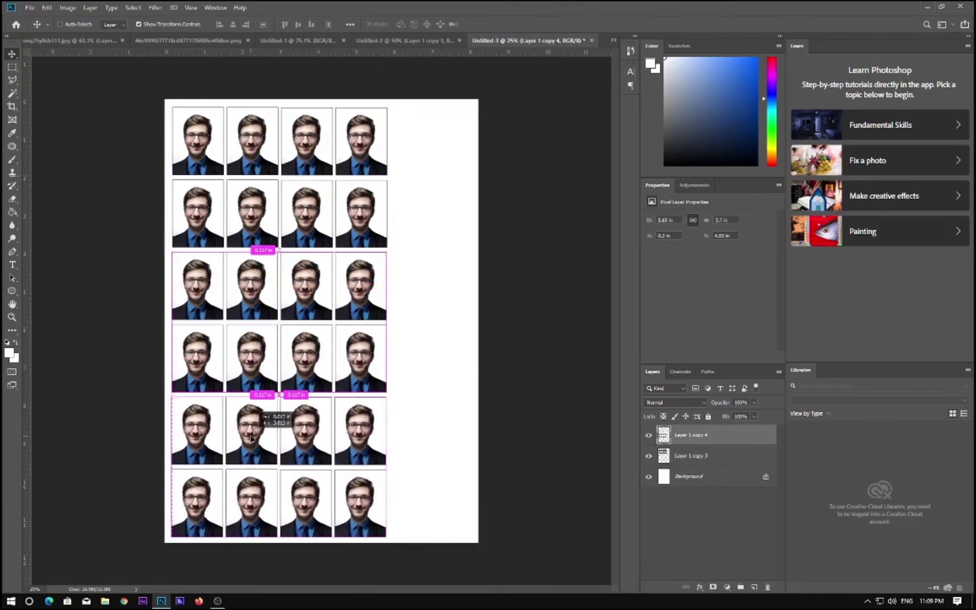
# Duplicate the lower eight-photo block into the remaining space beneath it and nudge it left into alignment with the blocks above
pyautogui.moveTo(251, 437); pyautogui.dragTo(252, 438)
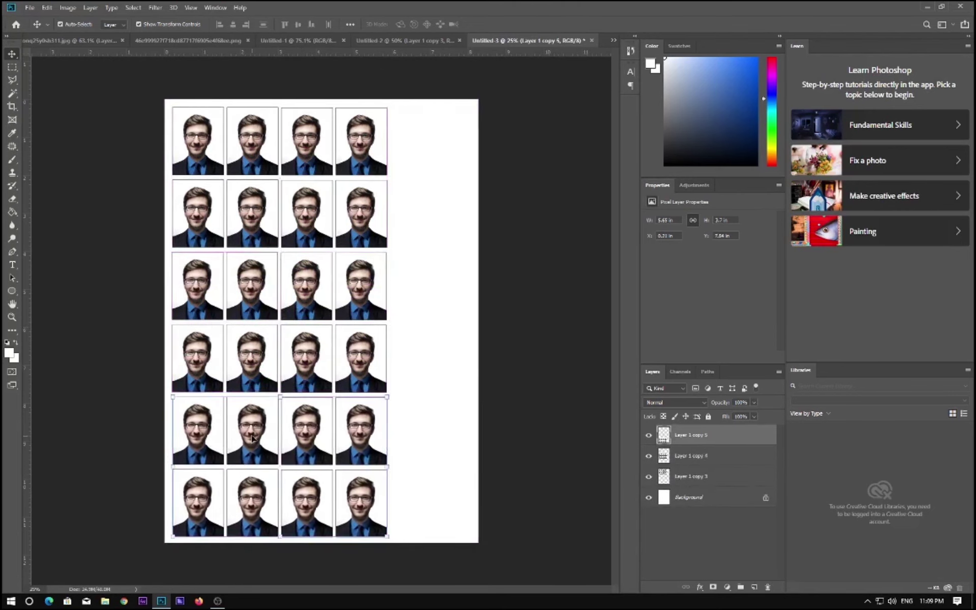
pyautogui.press('Left')
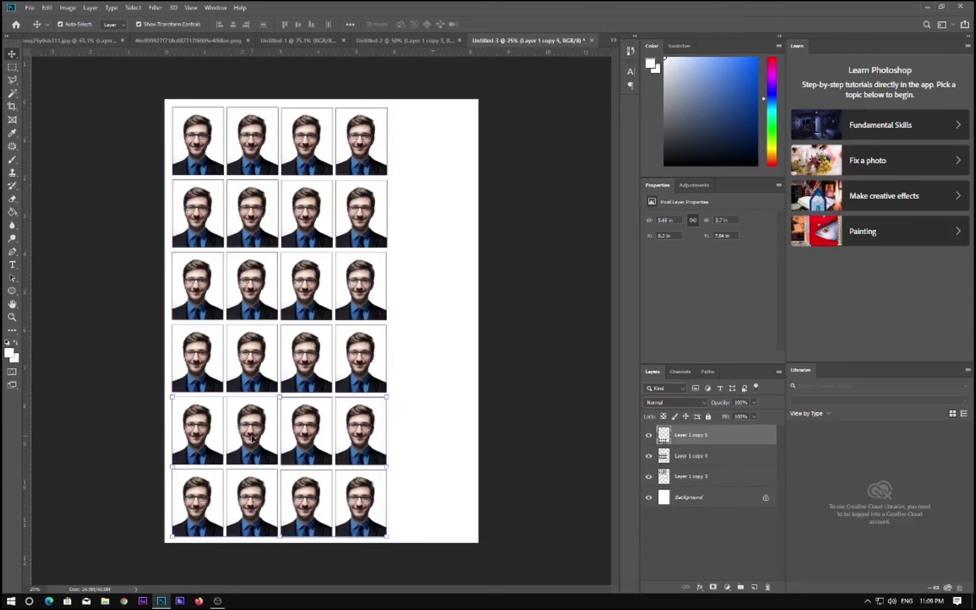
pyautogui.click(253, 438)
# Merge the three eight-photo block layers into a single layer
pyautogui.keyDown('shift'); pyautogui.click(681, 455); pyautogui.keyUp('shift')
pyautogui.keyDown('shift'); pyautogui.click(690, 476); pyautogui.keyUp('shift')
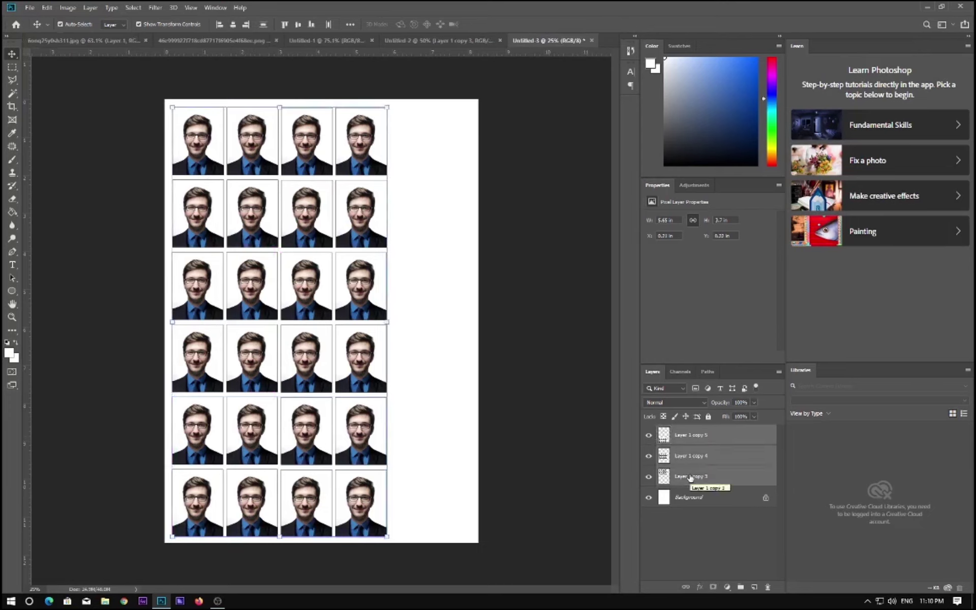
pyautogui.press('ctrl')
pyautogui.hotkey('ctrl', 'e')
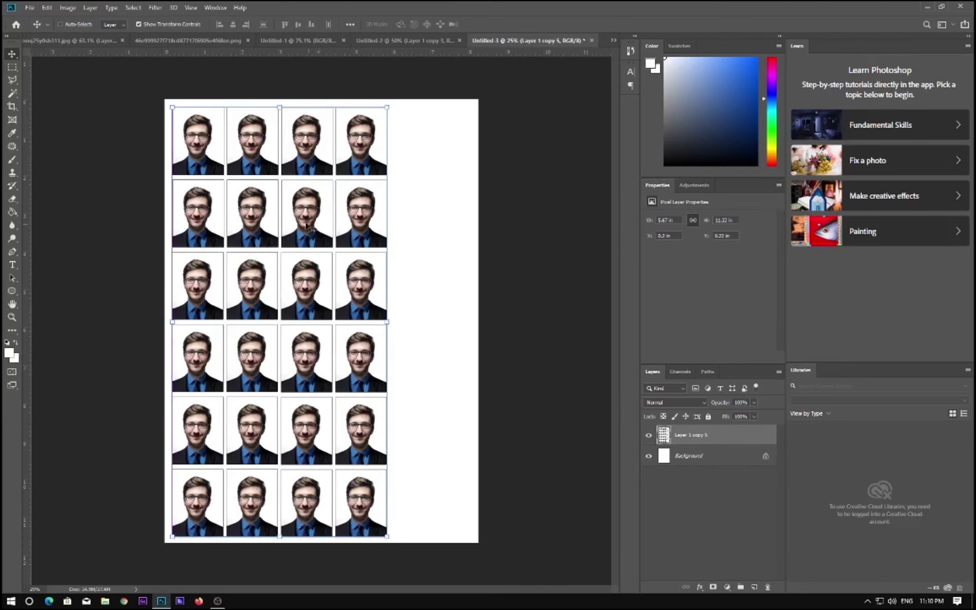
# Duplicate the merged four-column block to the right of the original and nudge it left to narrow the gap between them
pyautogui.moveTo(258, 224); pyautogui.dragTo(472, 220)
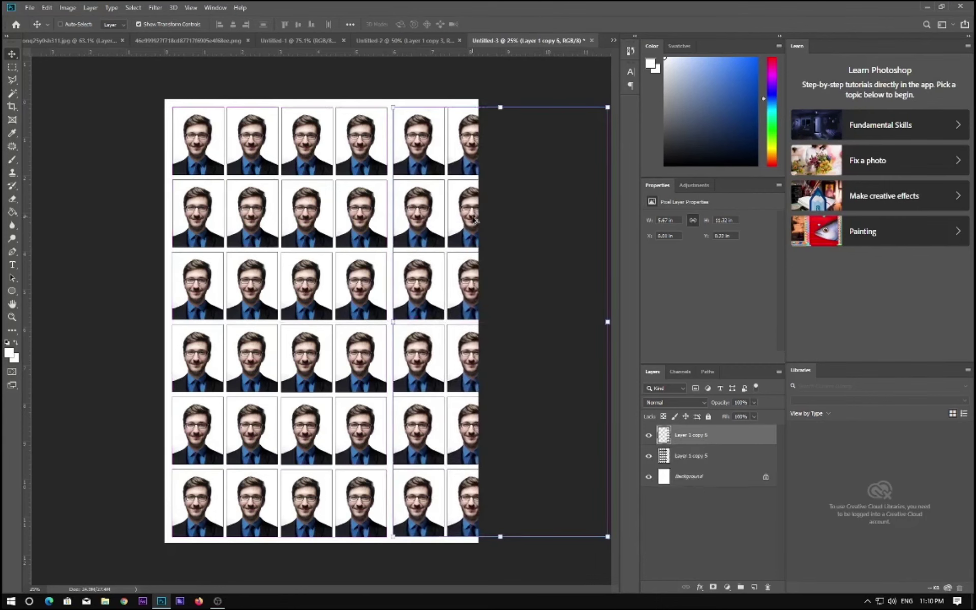
pyautogui.press('Left')
pyautogui.press('Left')
pyautogui.press('Left')
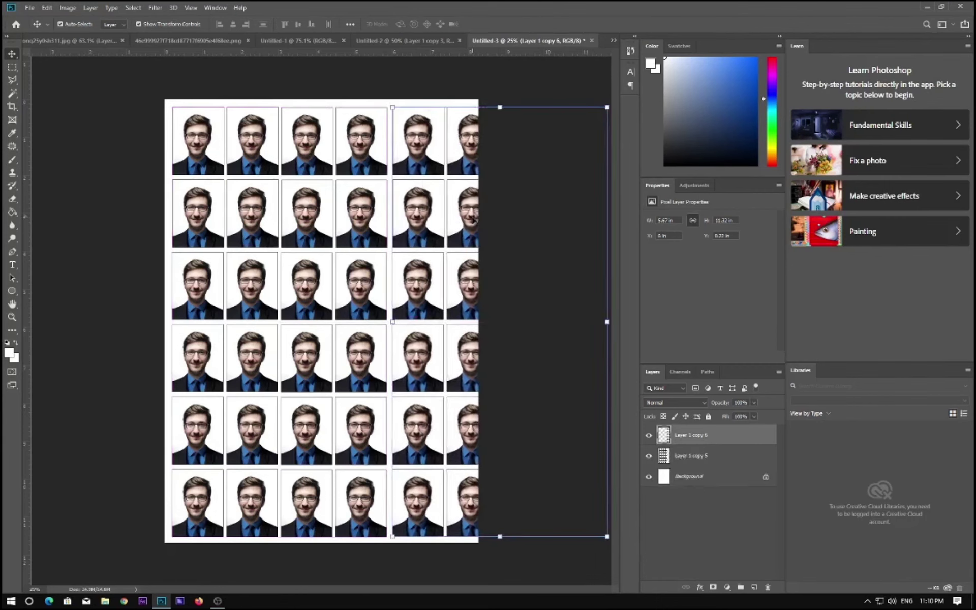
pyautogui.press('Left')
pyautogui.press('Left')
pyautogui.press('Left')
pyautogui.press('Left')
pyautogui.press('Left')
pyautogui.press('Left')
pyautogui.press('Right')
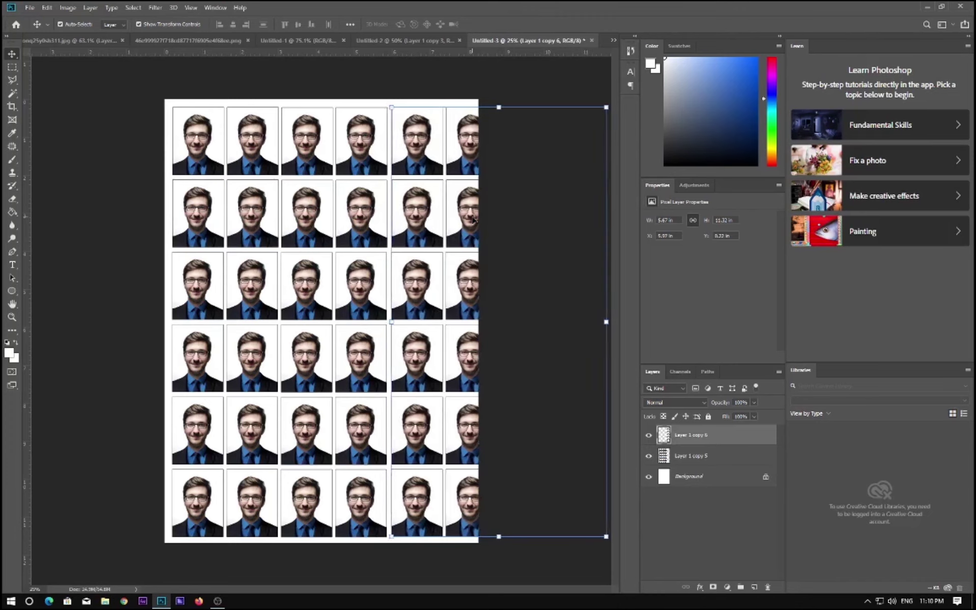
# Delete the cut-off sixth column of portraits at the page's right edge using a rectangular marquee selection, and clear the selection
pyautogui.click(13, 67)
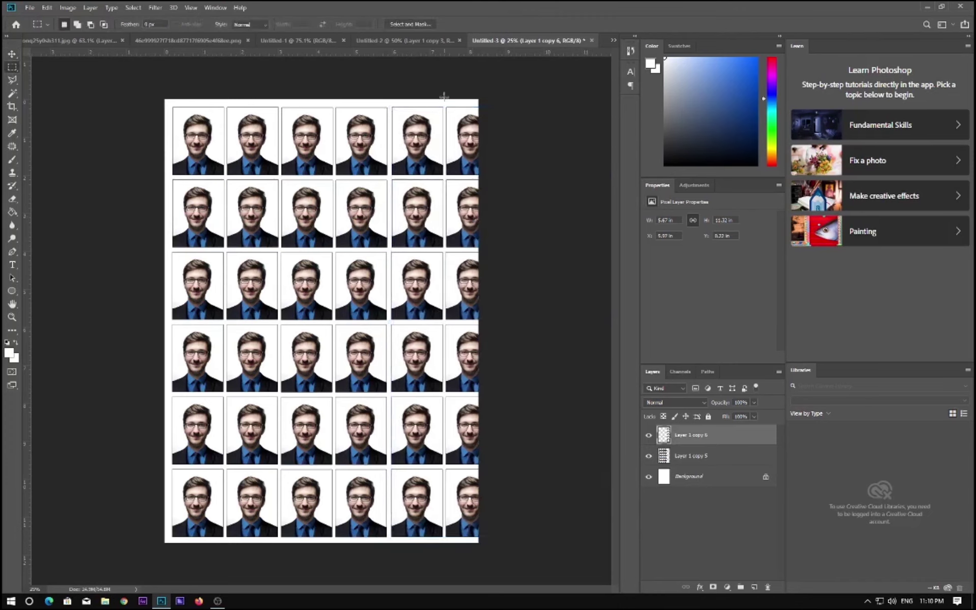
pyautogui.moveTo(446, 97); pyautogui.dragTo(490, 532)
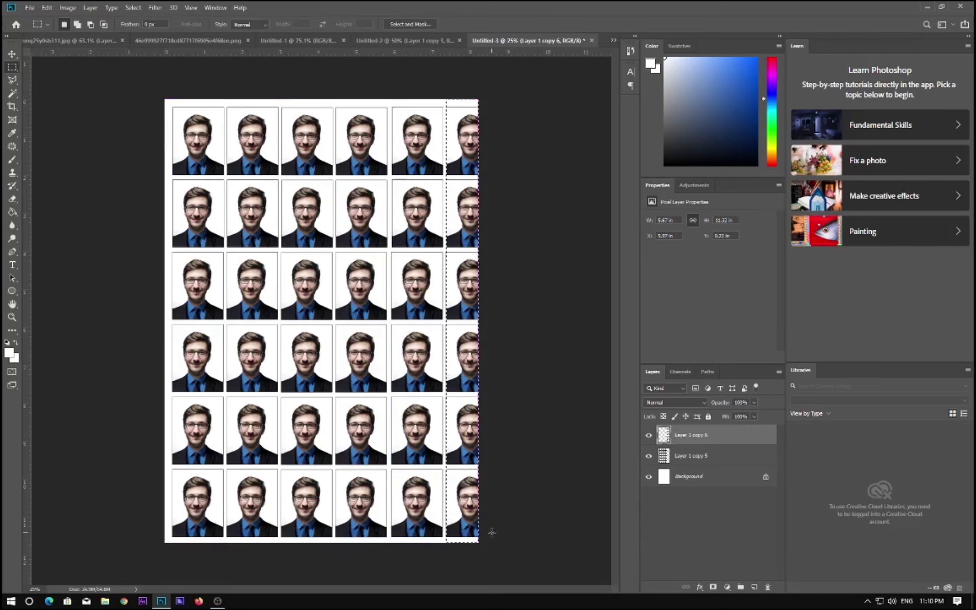
pyautogui.press('Delete')
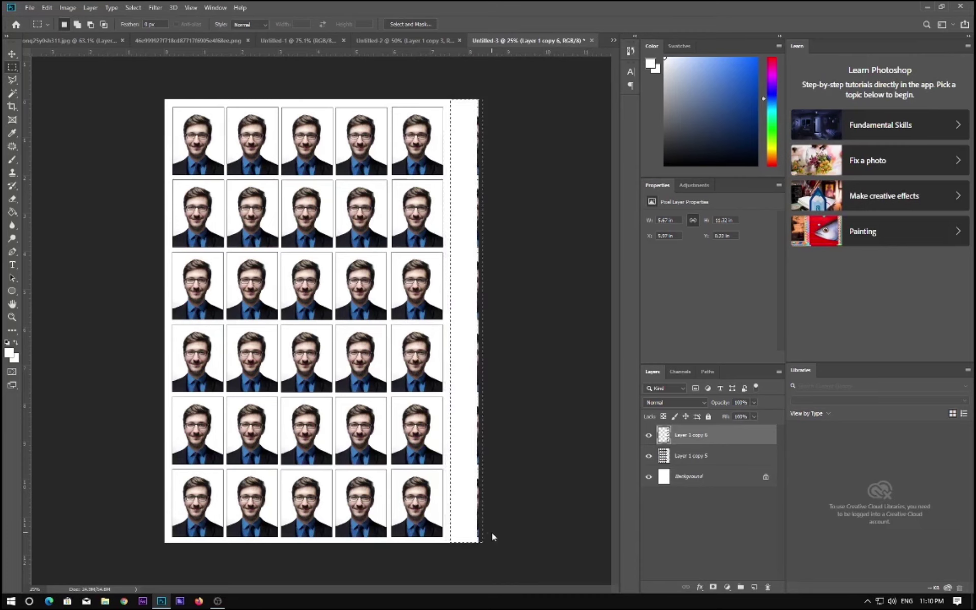
pyautogui.hotkey('ctrl', 'd')
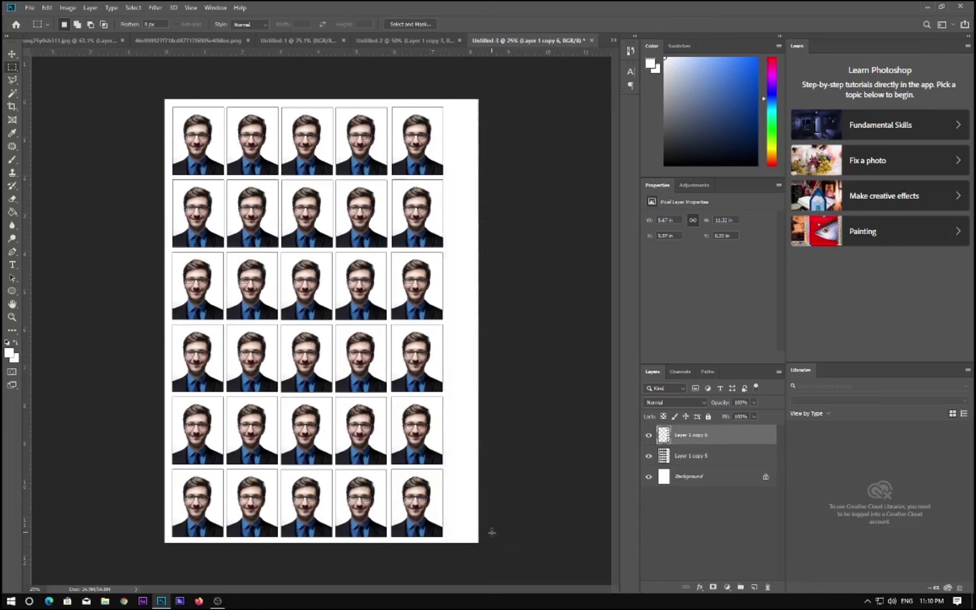
# Merge the two portrait block layers and move the five-column grid right to centre it on the A4 page
pyautogui.keyDown('shift'); pyautogui.click(704, 460); pyautogui.keyUp('shift')
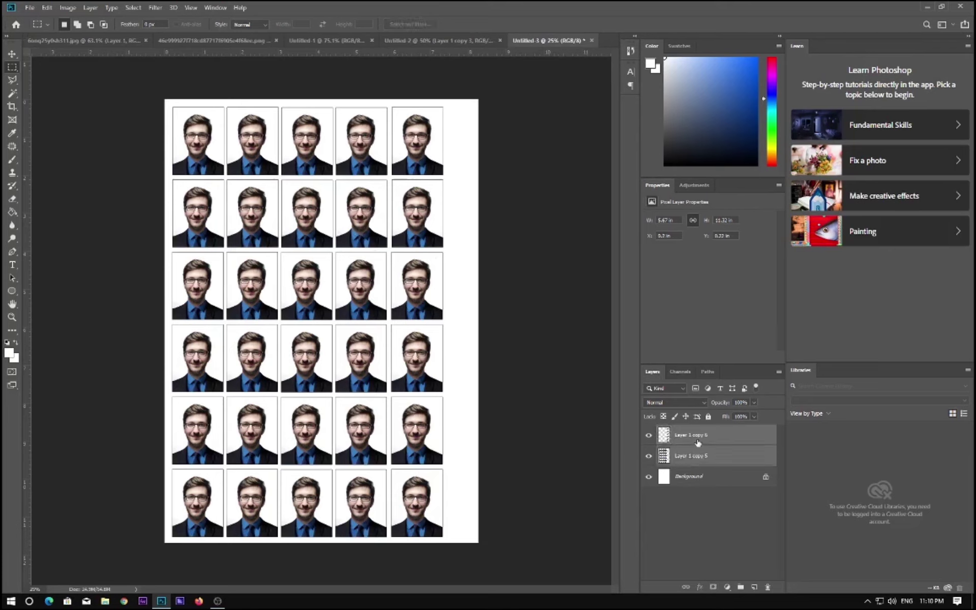
pyautogui.hotkey('ctrl', 'e')
pyautogui.click(11, 54)
pyautogui.moveTo(238, 173); pyautogui.dragTo(258, 173)
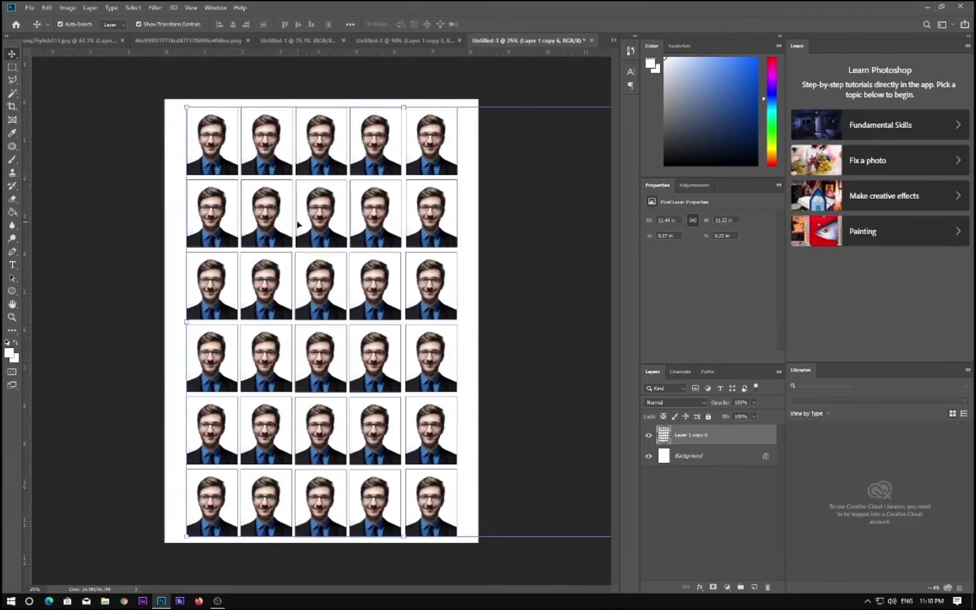
pyautogui.click(498, 294)
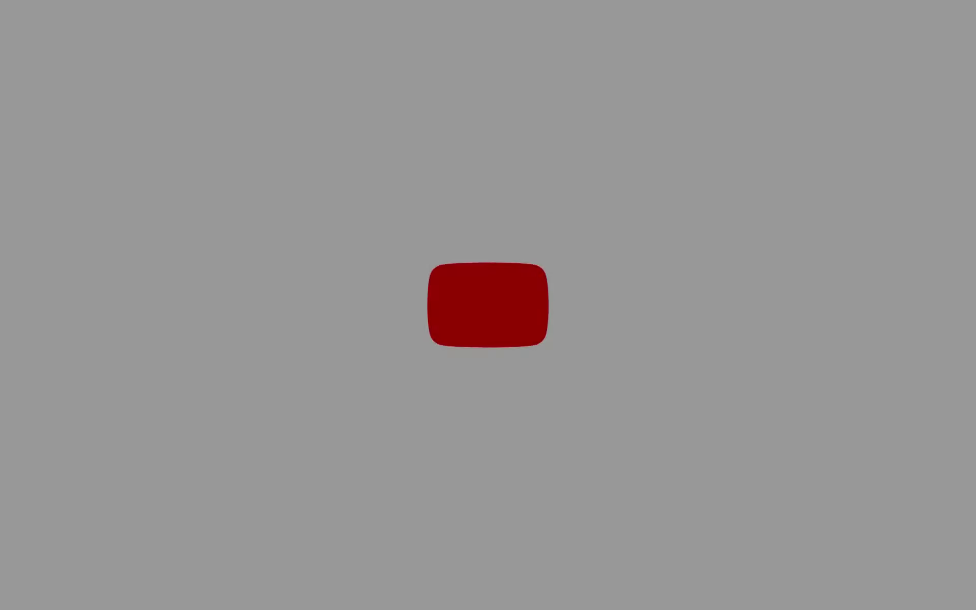